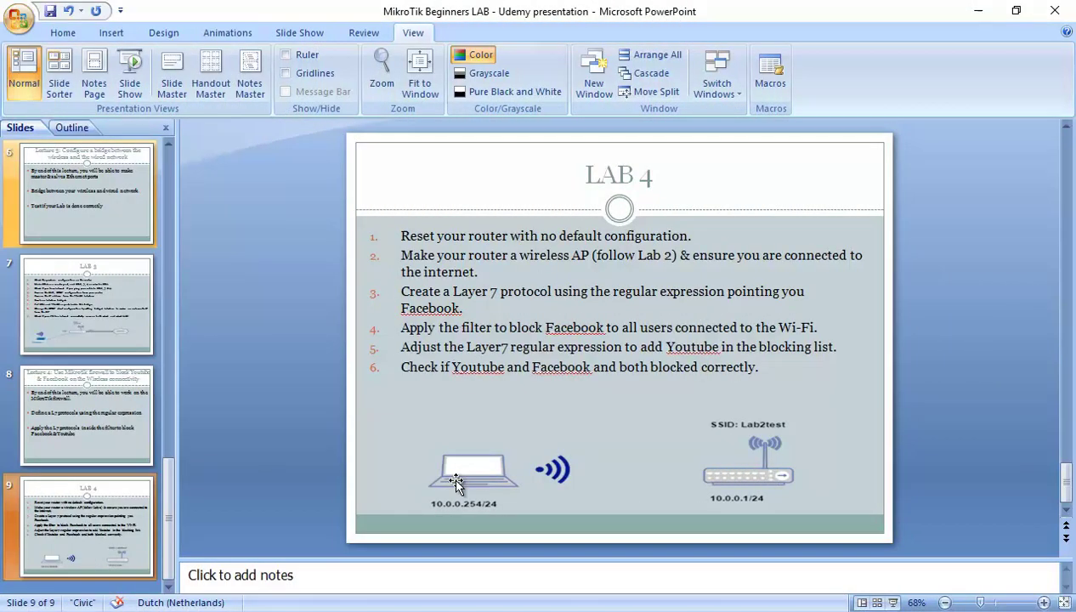
# Step: Start inking on the LAB 4 slide and draw red check marks beside items 1 and 2 with the Felt Tip Pen
pyautogui.click(378, 32)
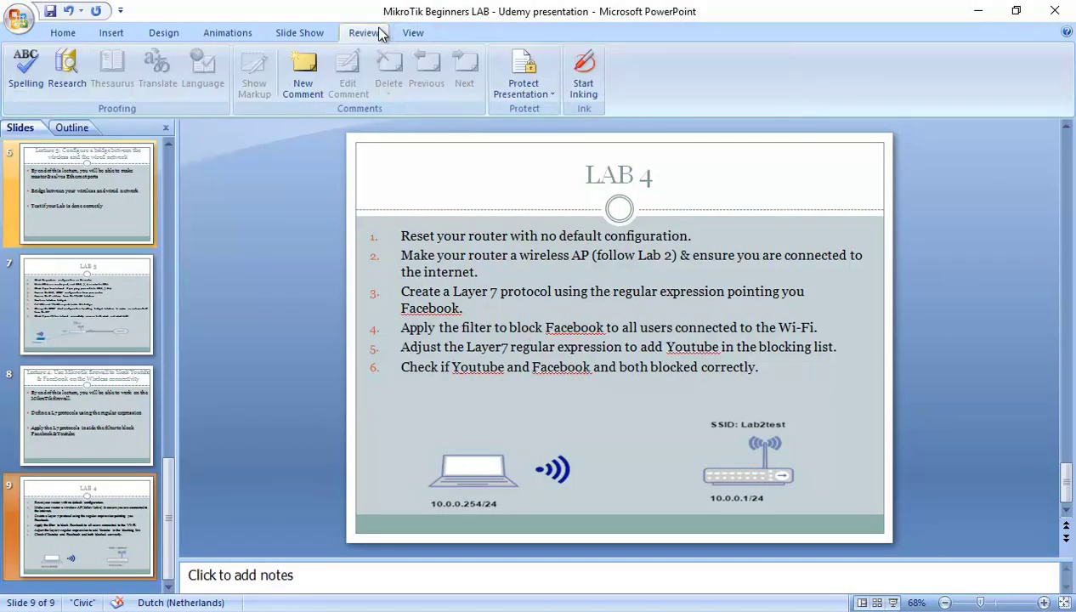
pyautogui.click(581, 70)
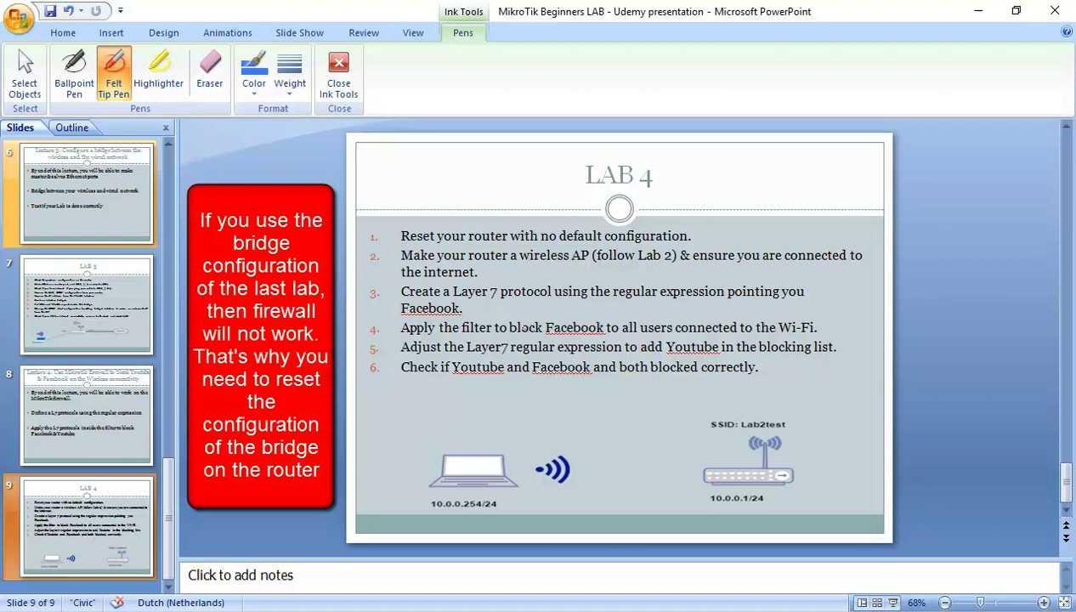
pyautogui.moveTo(698, 240); pyautogui.dragTo(732, 229)
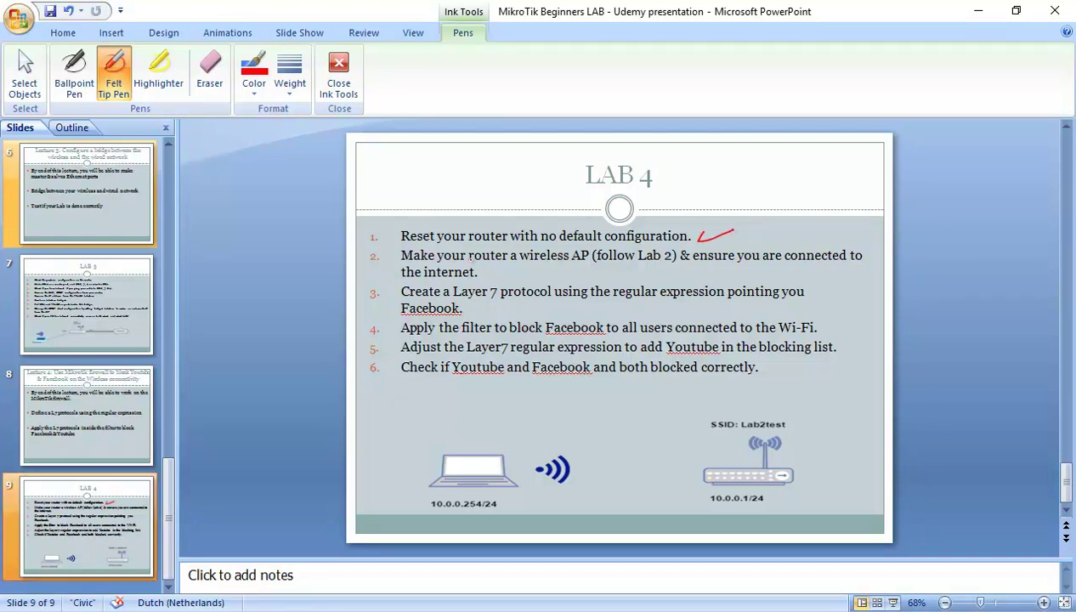
pyautogui.moveTo(484, 270); pyautogui.dragTo(521, 273)
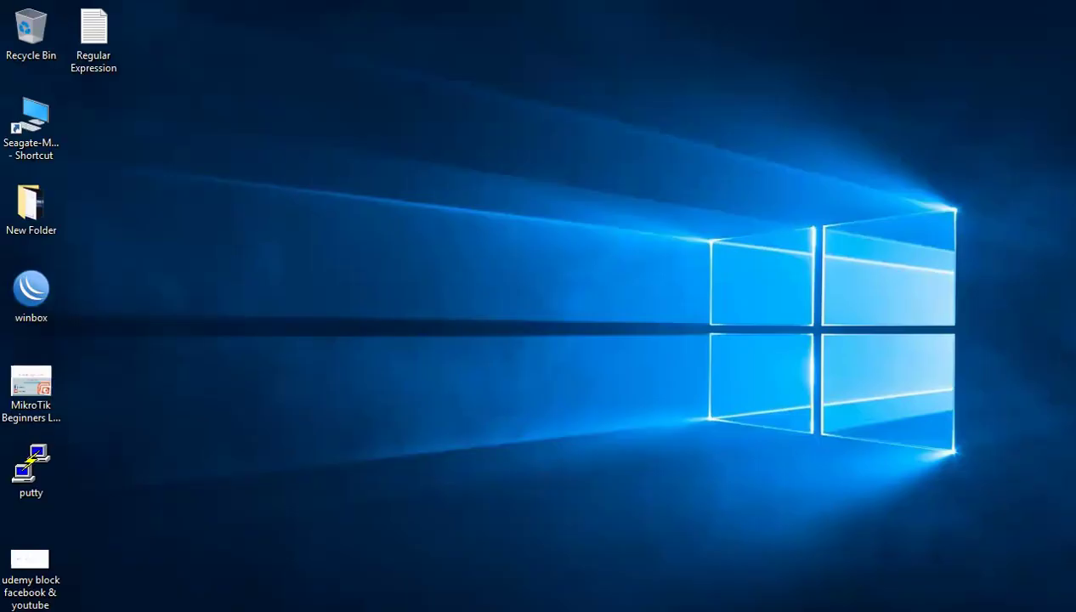
# Step: Launch WinBox, connect to the neighboring MikroTik router at 10.0.0.1 as admin, and maximize the session window
pyautogui.doubleClick(38, 288)
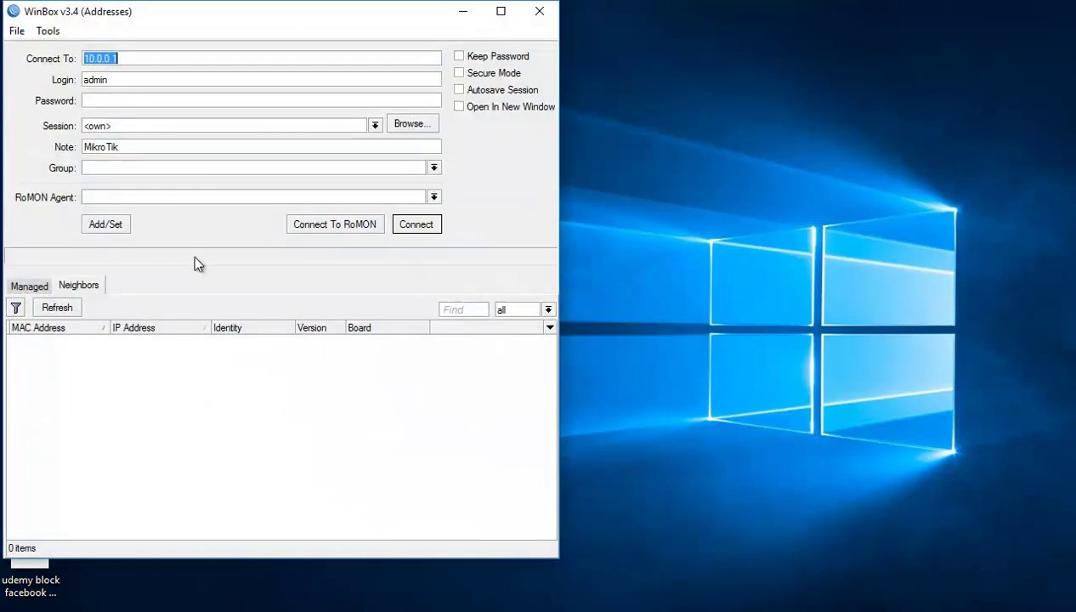
pyautogui.click(501, 12)
pyautogui.click(134, 340)
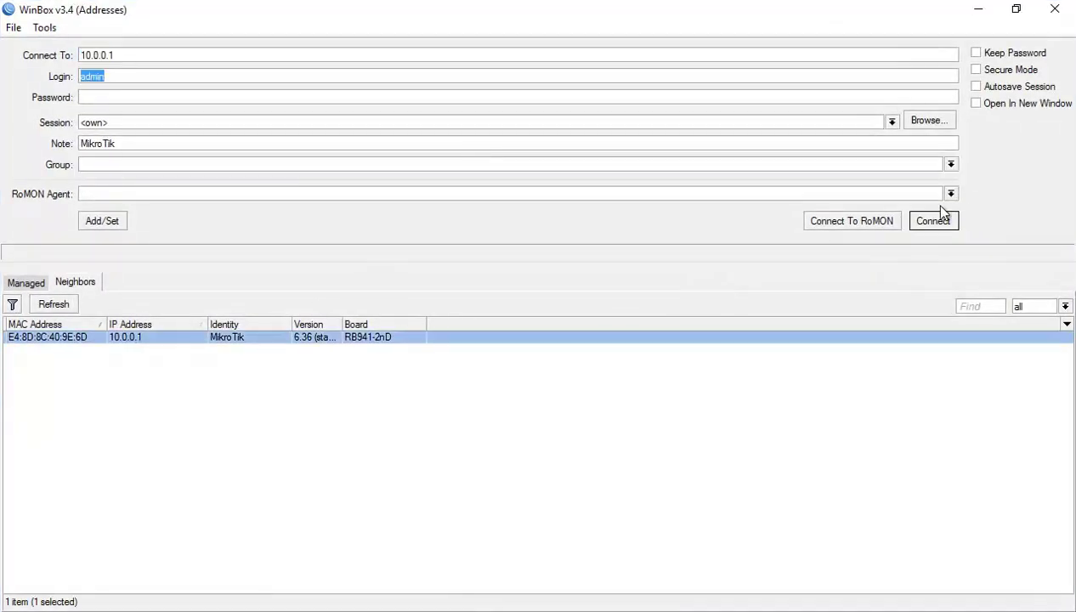
pyautogui.click(935, 222)
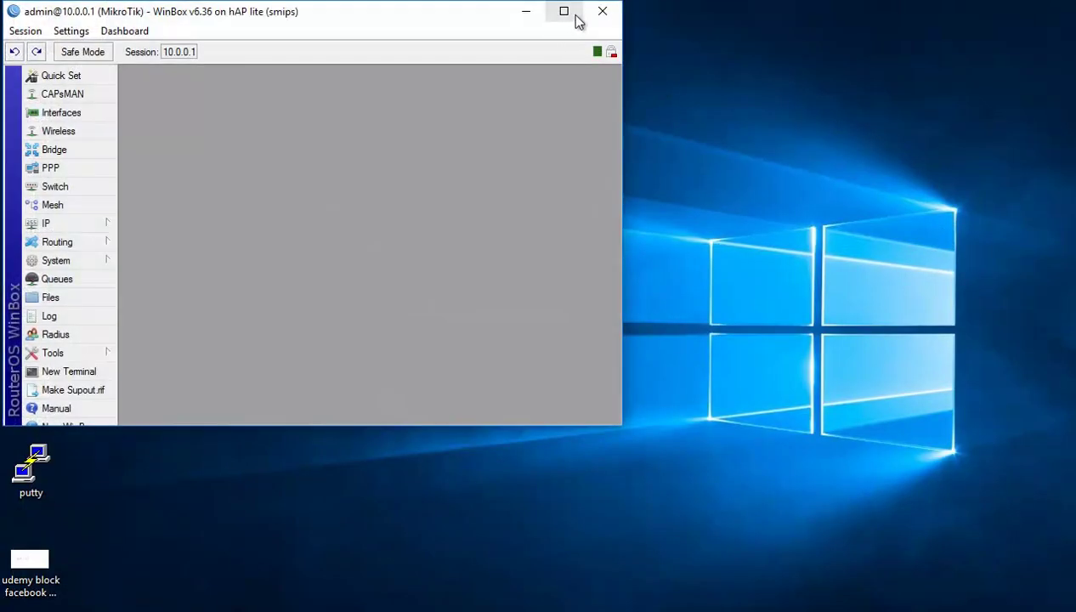
pyautogui.click(564, 11)
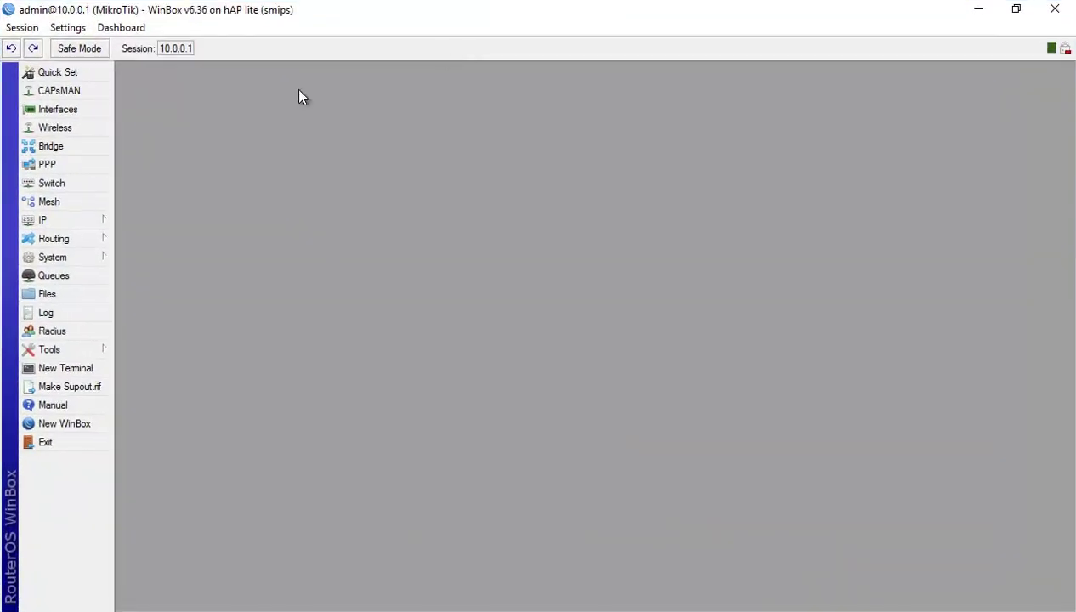
# Step: View the router's Reset Configuration options and close the dialog without resetting
pyautogui.click(73, 261)
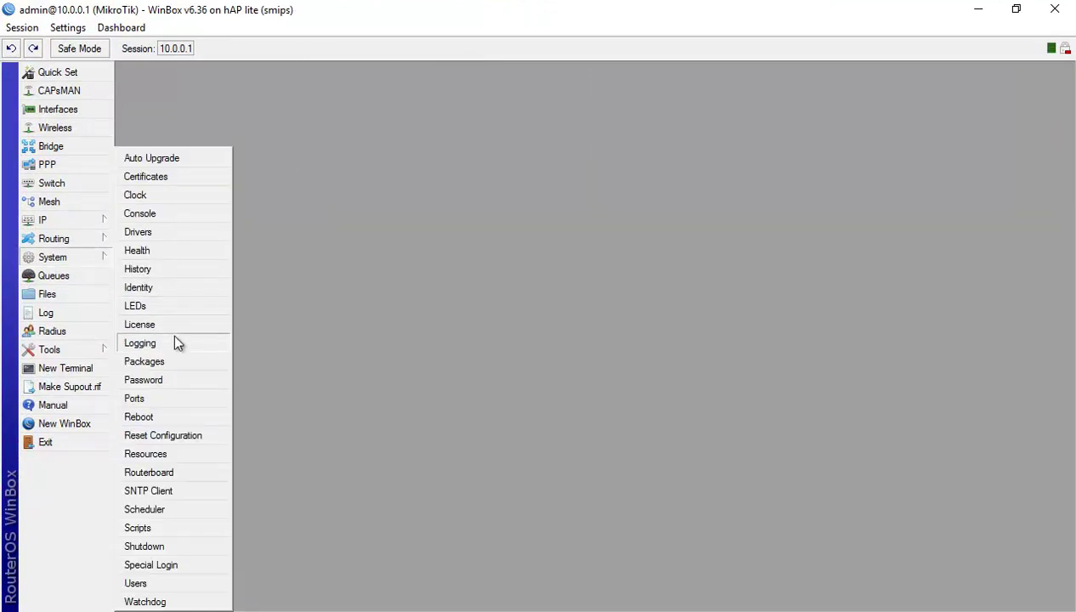
pyautogui.click(193, 436)
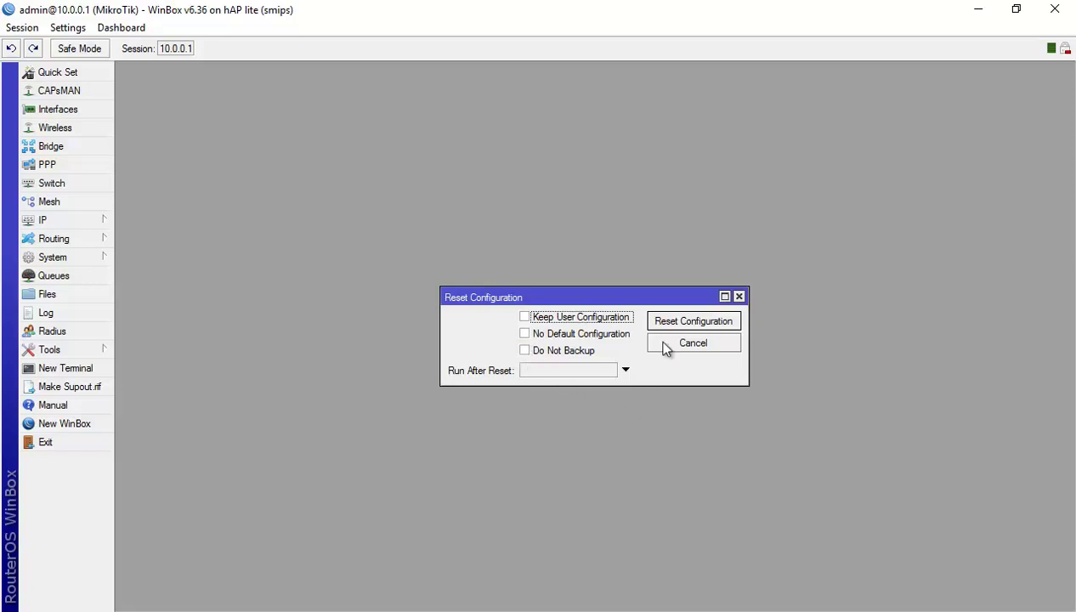
pyautogui.click(720, 343)
pyautogui.press('Escape')
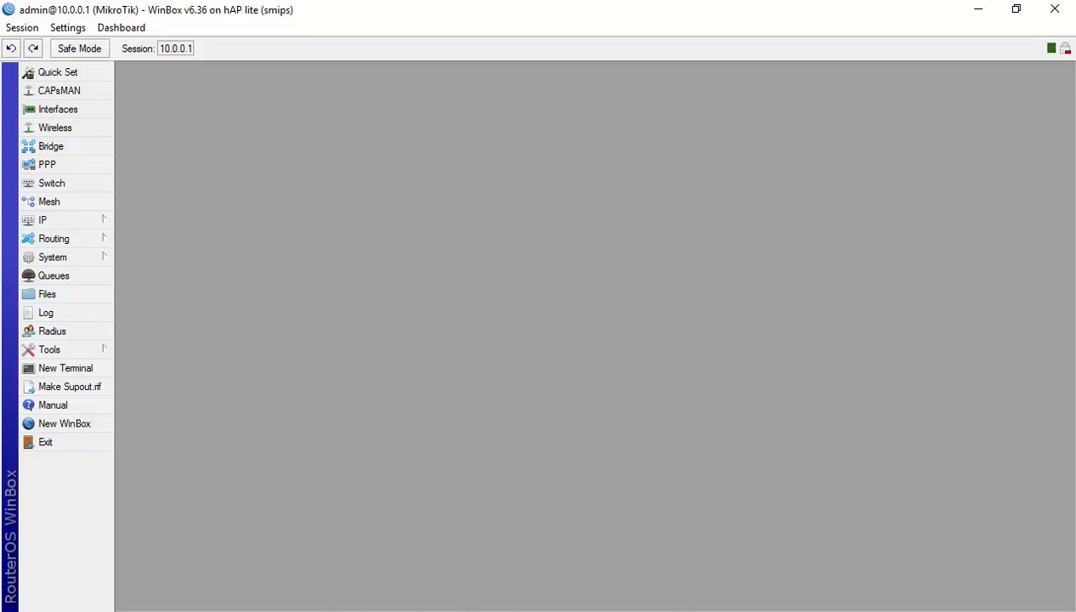
# Step: Switch to the LAB 4 slide in PowerPoint and check the computer's Wi-Fi connection in the list of available networks
pyautogui.moveTo(678, 611)
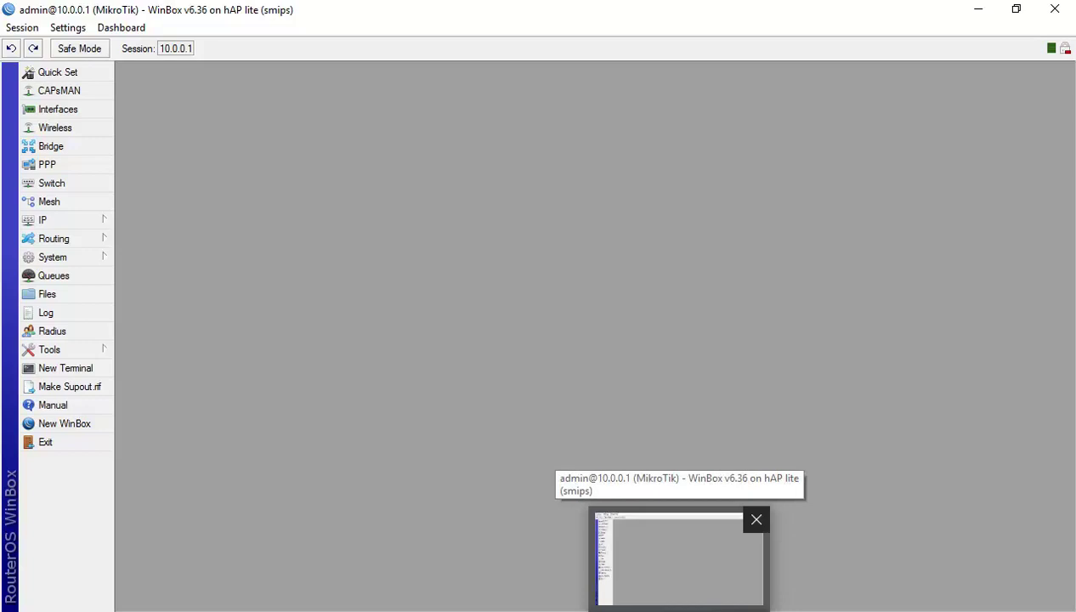
pyautogui.click(678, 610)
pyautogui.click(678, 610)
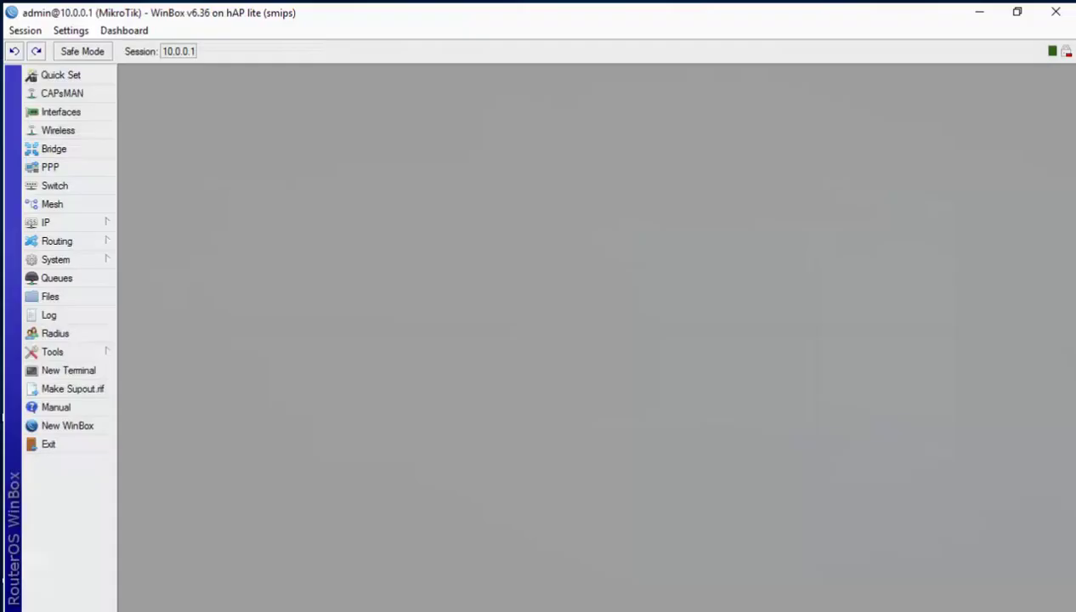
pyautogui.click(427, 608)
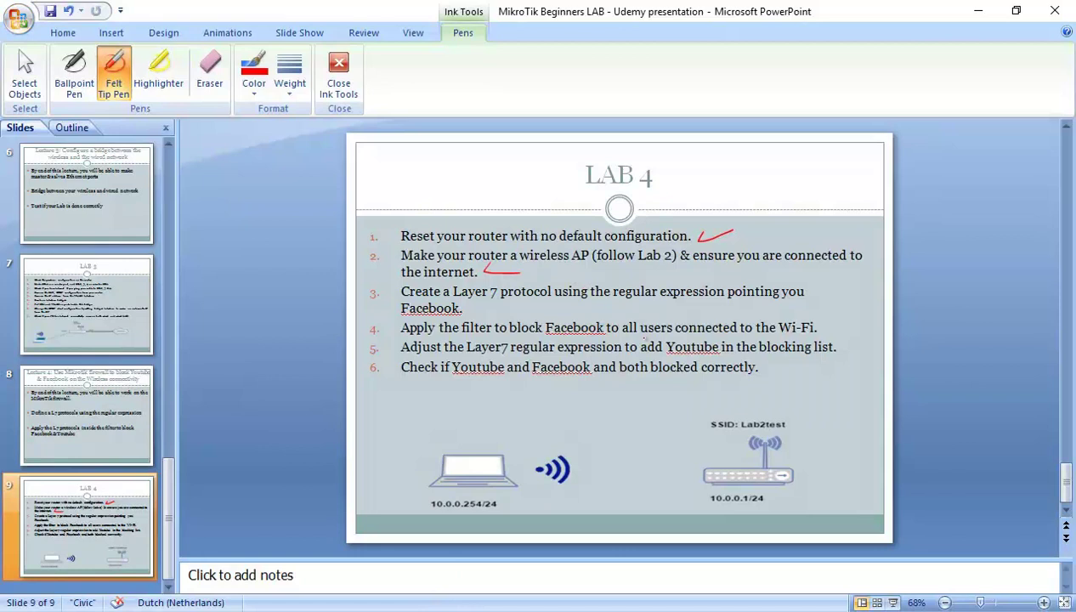
pyautogui.click(977, 608)
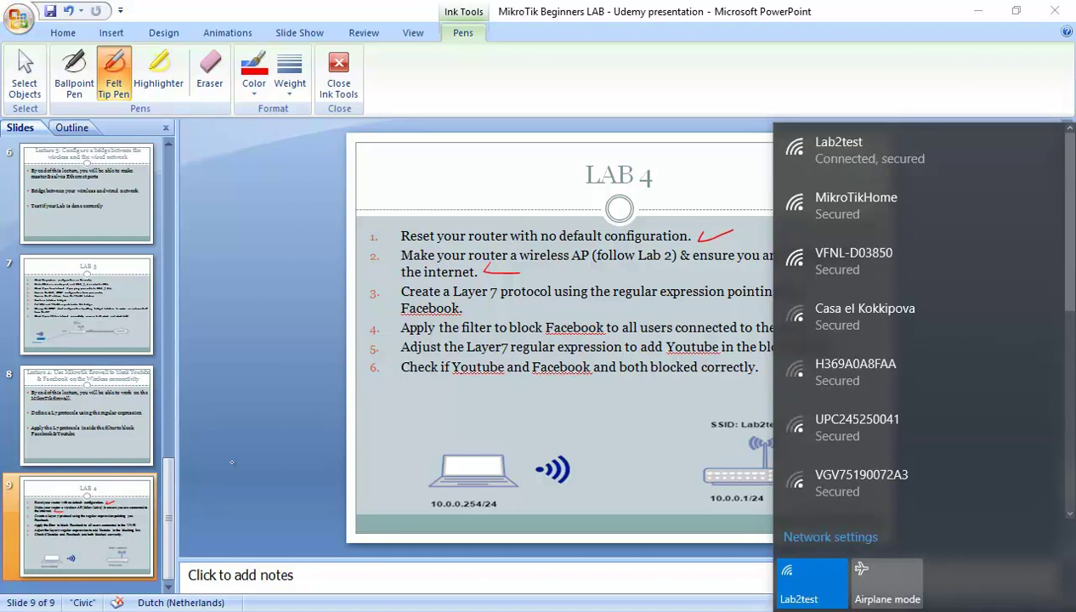
pyautogui.click(599, 9)
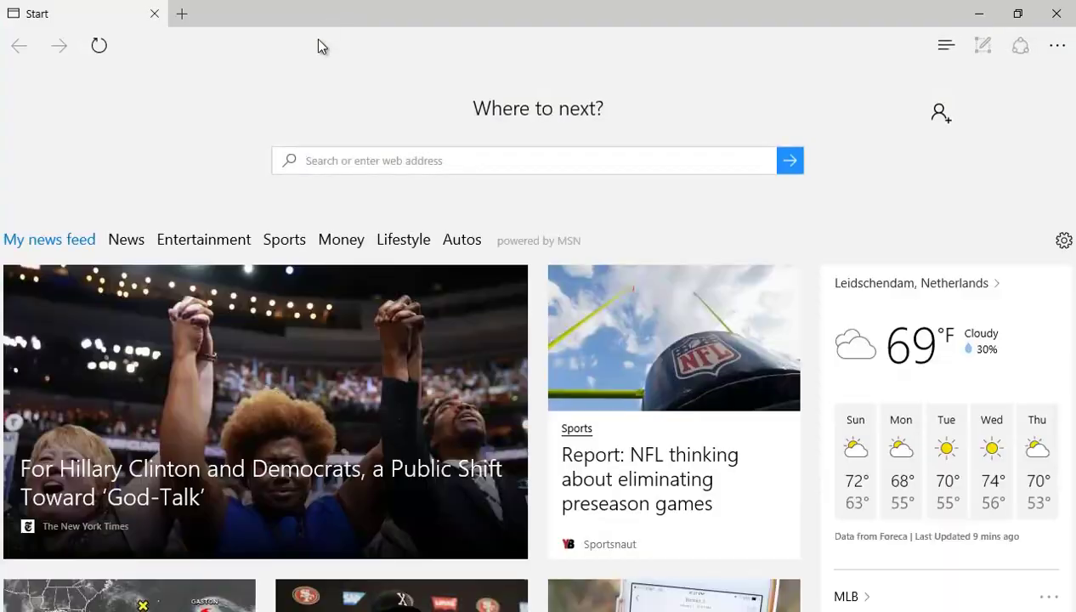
# Step: In the Edge browser, load facebook.com to check that the site is reachable, and close the page
pyautogui.click(314, 38)
pyautogui.write('facebook')
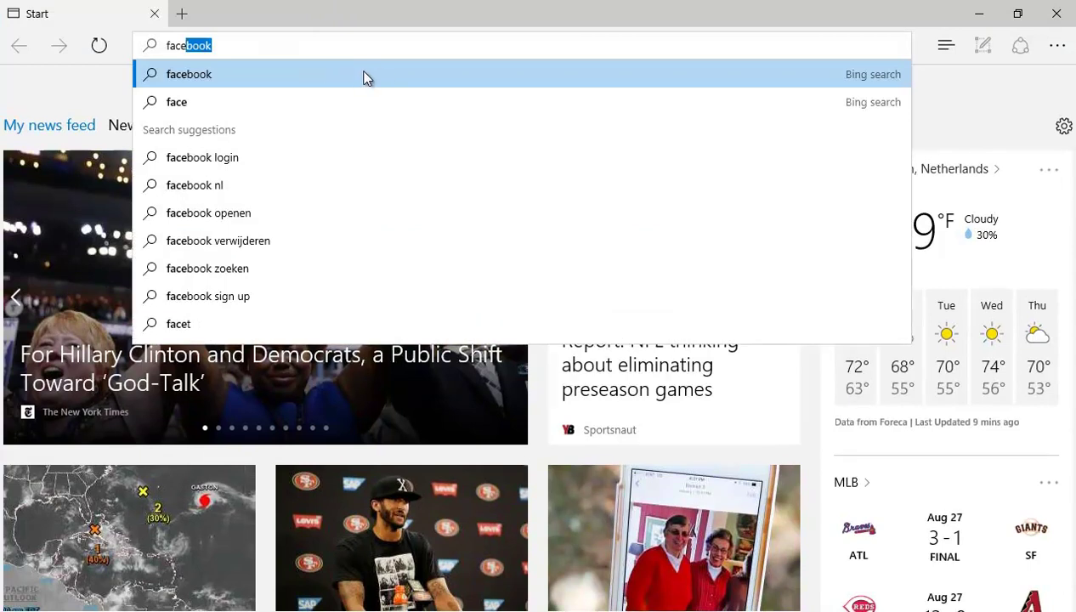
pyautogui.press('Right')
pyautogui.write('.com')
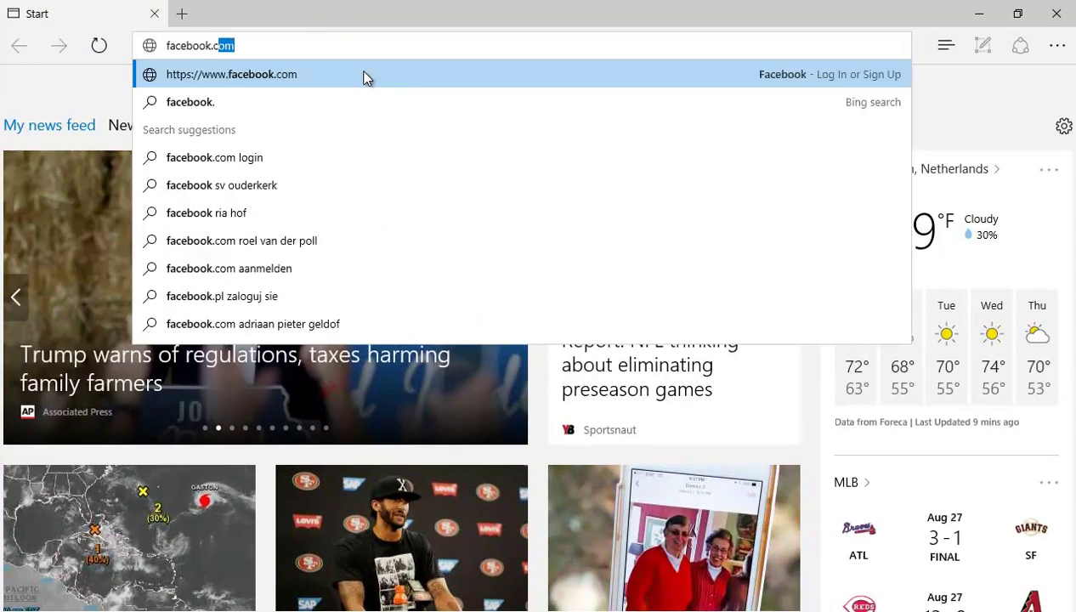
pyautogui.press('Return')
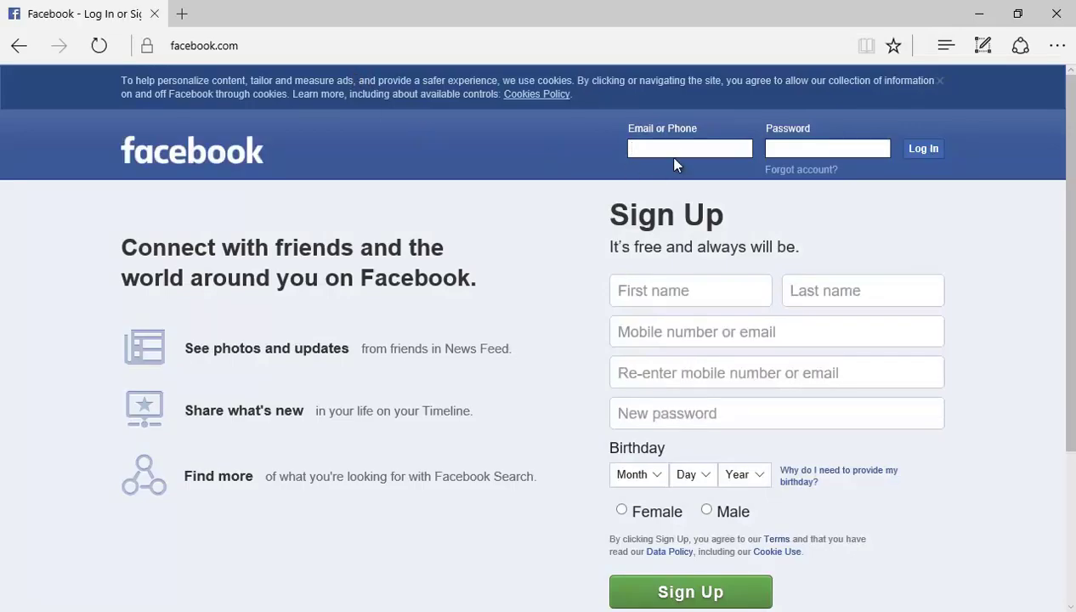
pyautogui.click(811, 146)
pyautogui.click(155, 14)
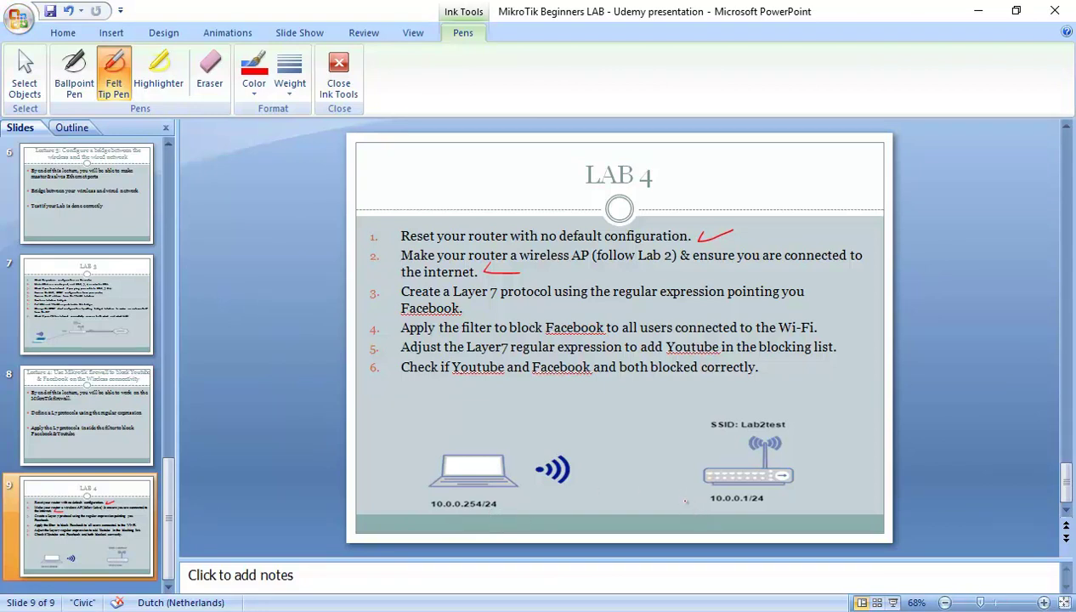
# Step: Circle the router's address 10.0.0.1/24 in red ink on the slide's network diagram, and undo the ink
pyautogui.moveTo(707, 506)
pyautogui.mouseDown()
pyautogui.moveTo(770, 503)
pyautogui.moveTo(695, 495)
pyautogui.moveTo(700, 504)
pyautogui.mouseUp()
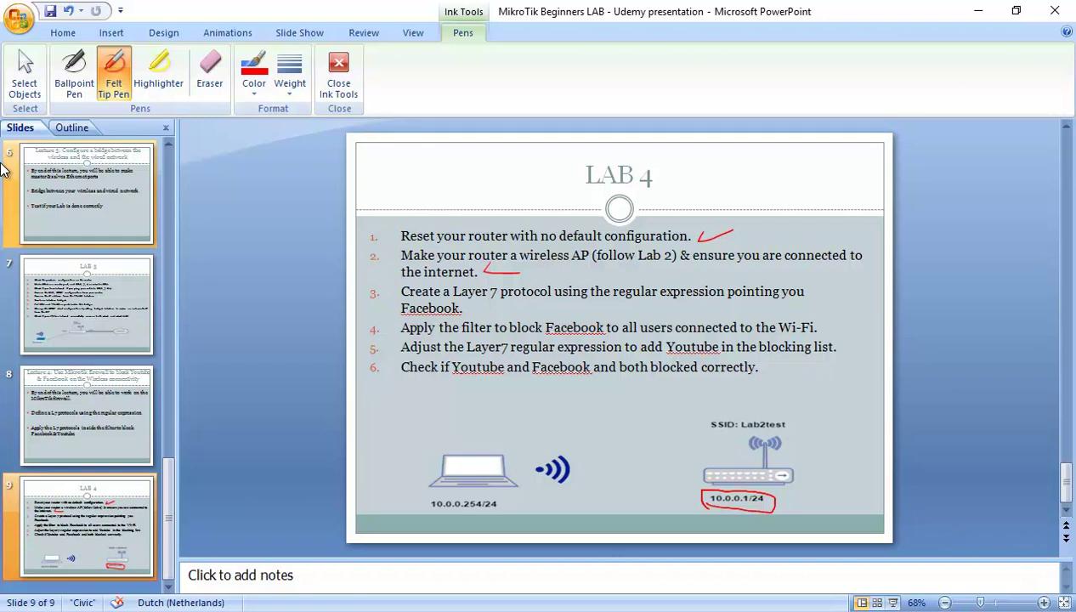
pyautogui.hotkey('ctrl', 'z')
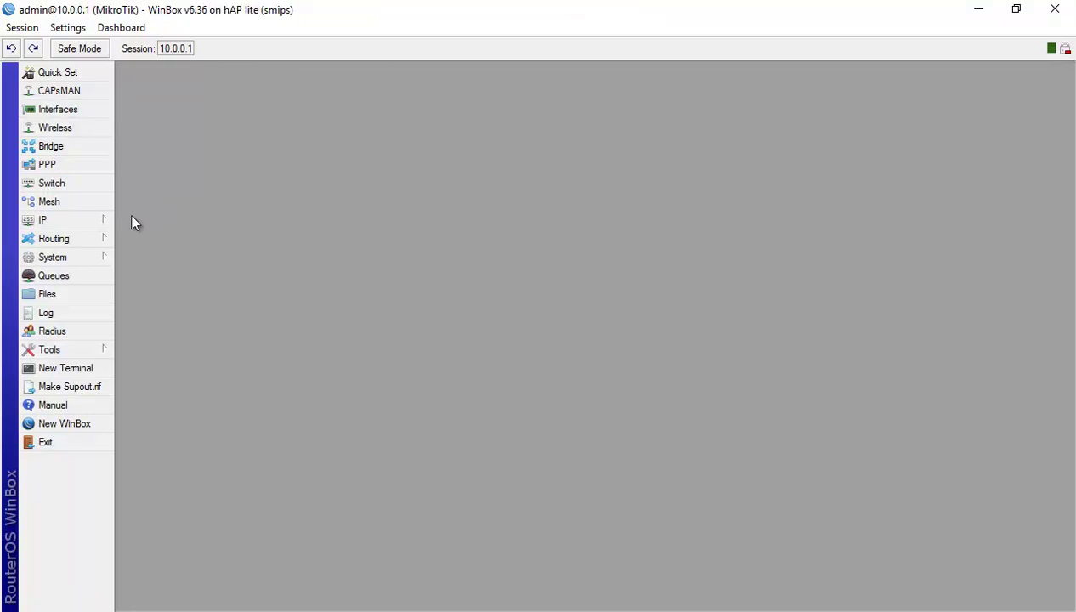
# Step: In WinBox, start a new Layer 7 protocol in the IP firewall and name it Block_Traffic
pyautogui.click(99, 226)
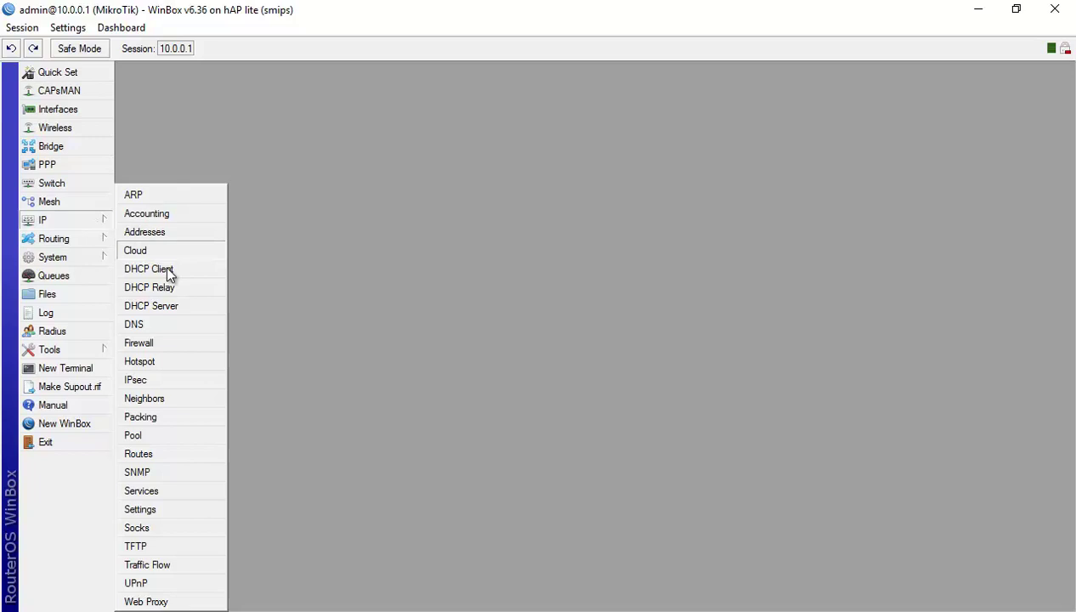
pyautogui.click(180, 344)
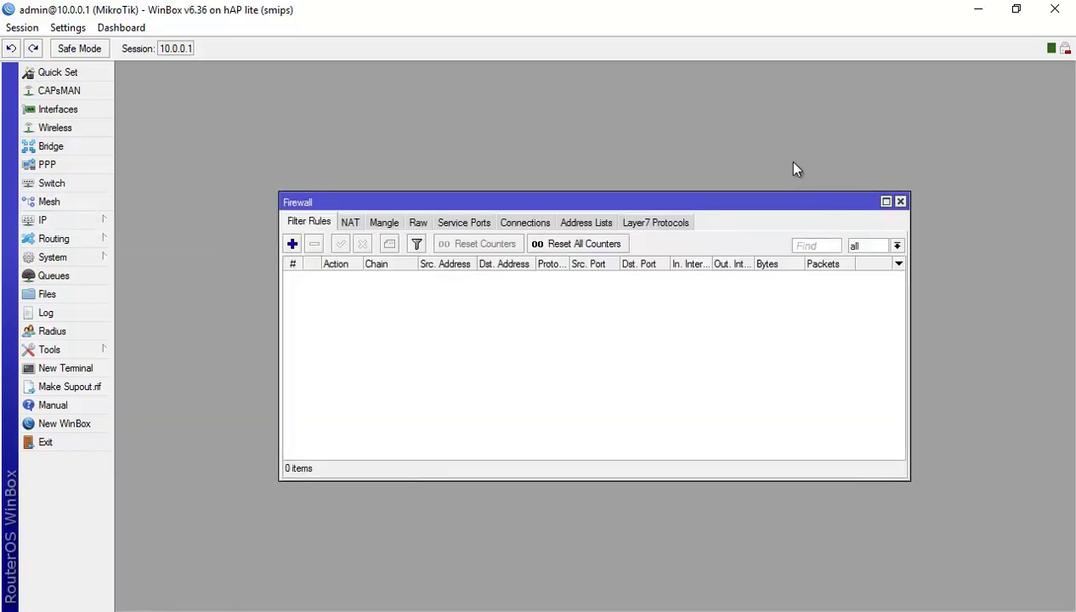
pyautogui.click(886, 204)
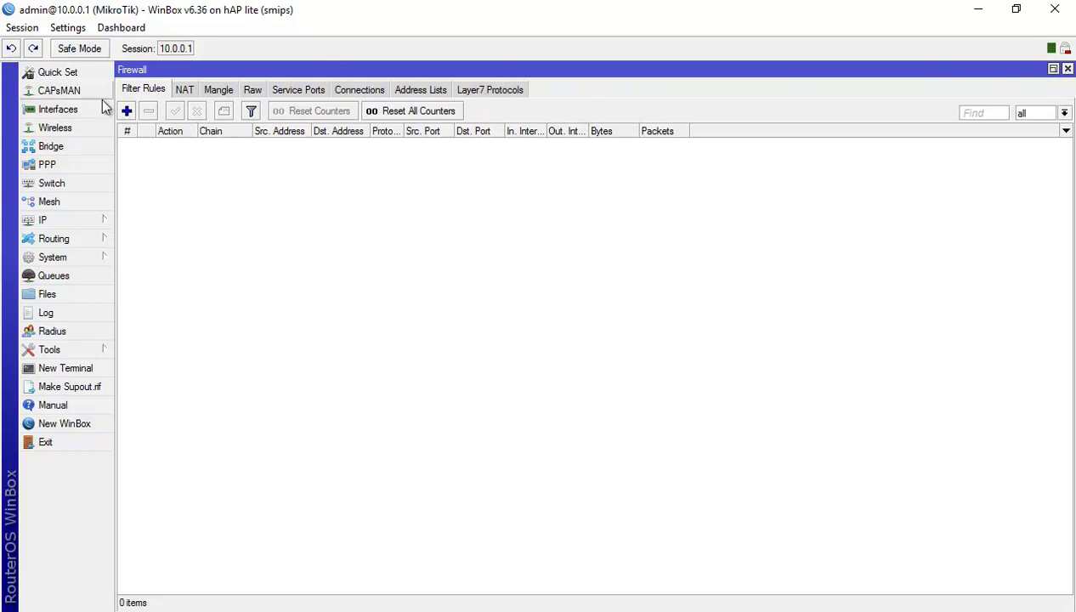
pyautogui.click(514, 95)
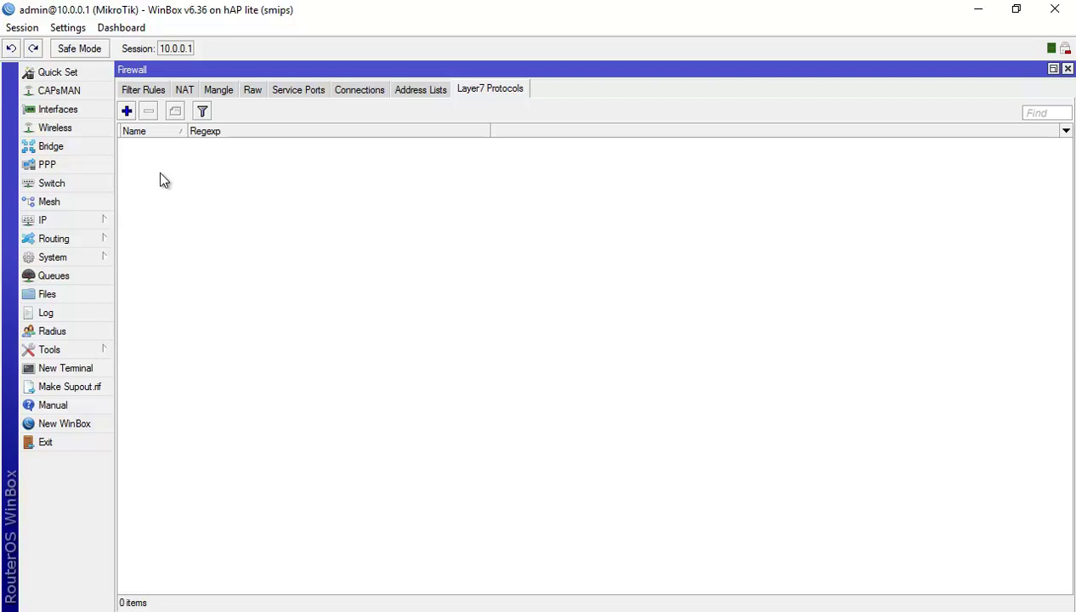
pyautogui.click(127, 111)
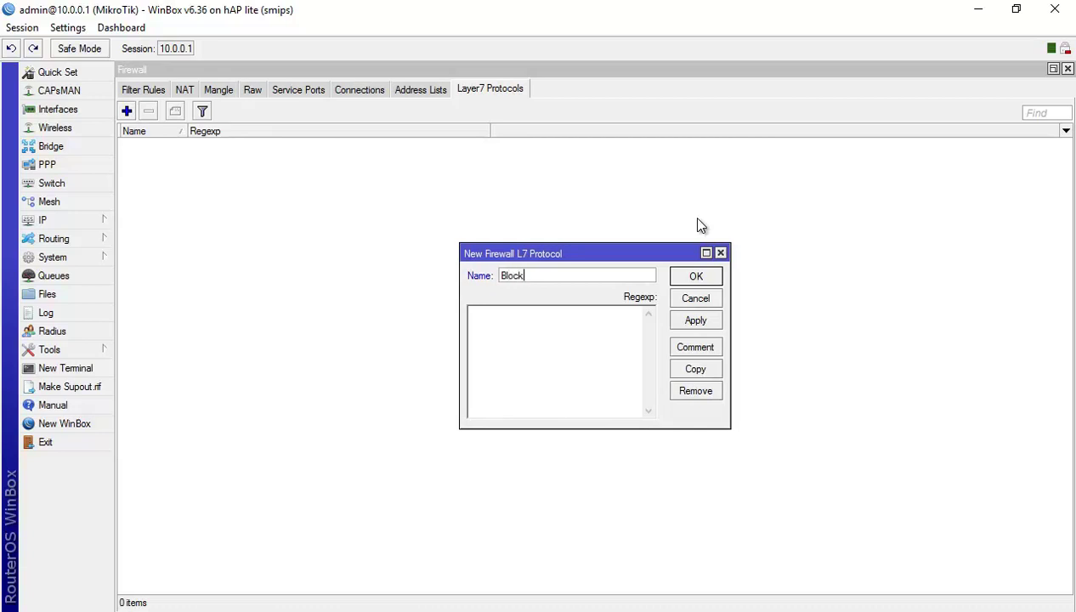
pyautogui.write('traffic')
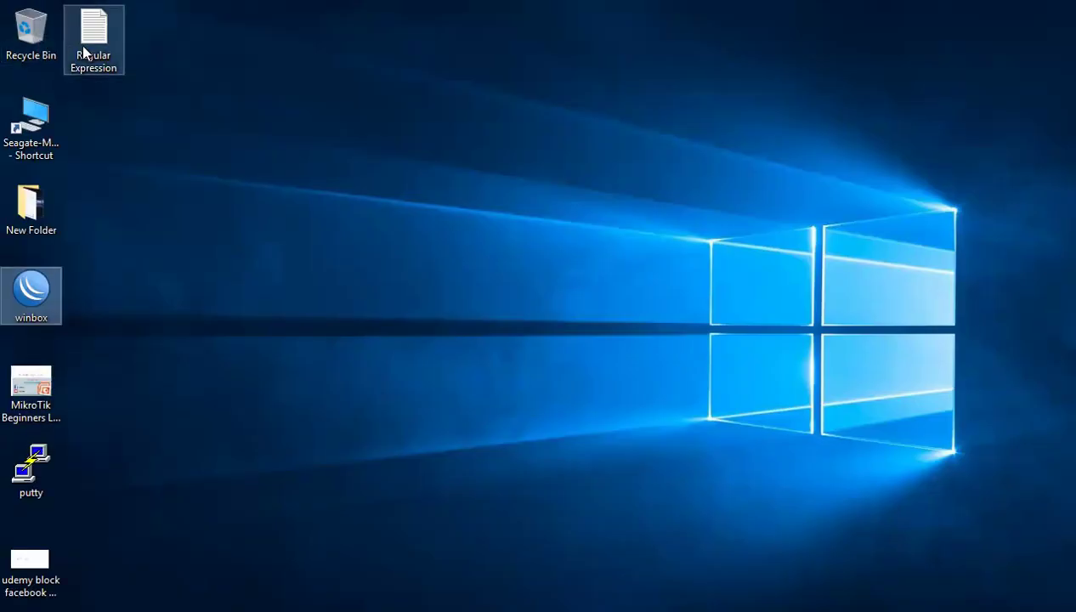
# Step: Open the Regular Expression text file from the desktop and copy the expression ^.+(facebook.com).*$
pyautogui.click(91, 44)
pyautogui.doubleClick(112, 48)
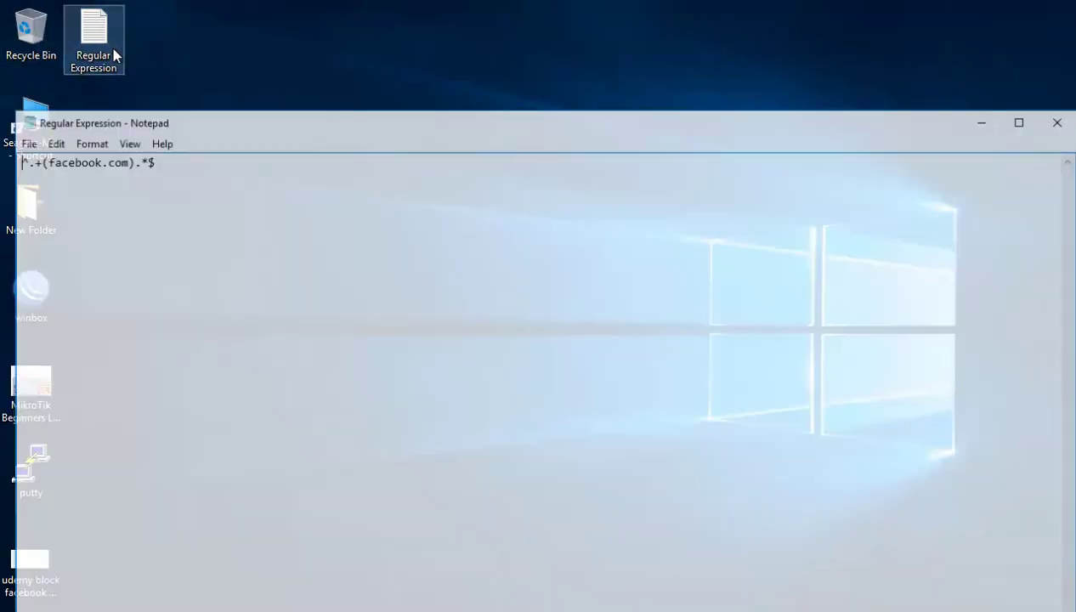
pyautogui.moveTo(177, 159); pyautogui.dragTo(15, 160)
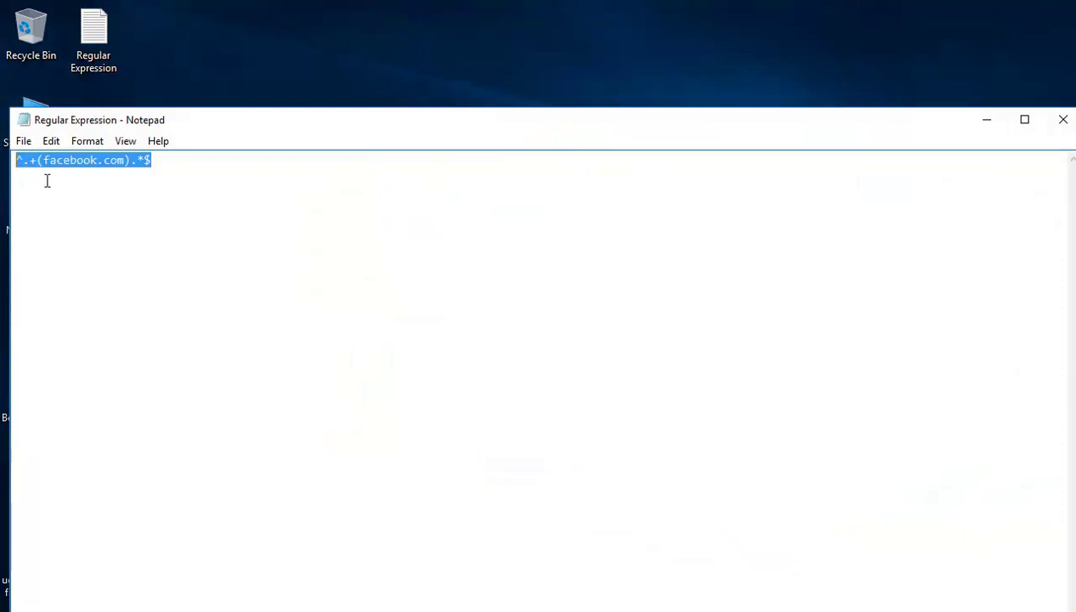
pyautogui.rightClick(17, 161)
pyautogui.click(108, 215)
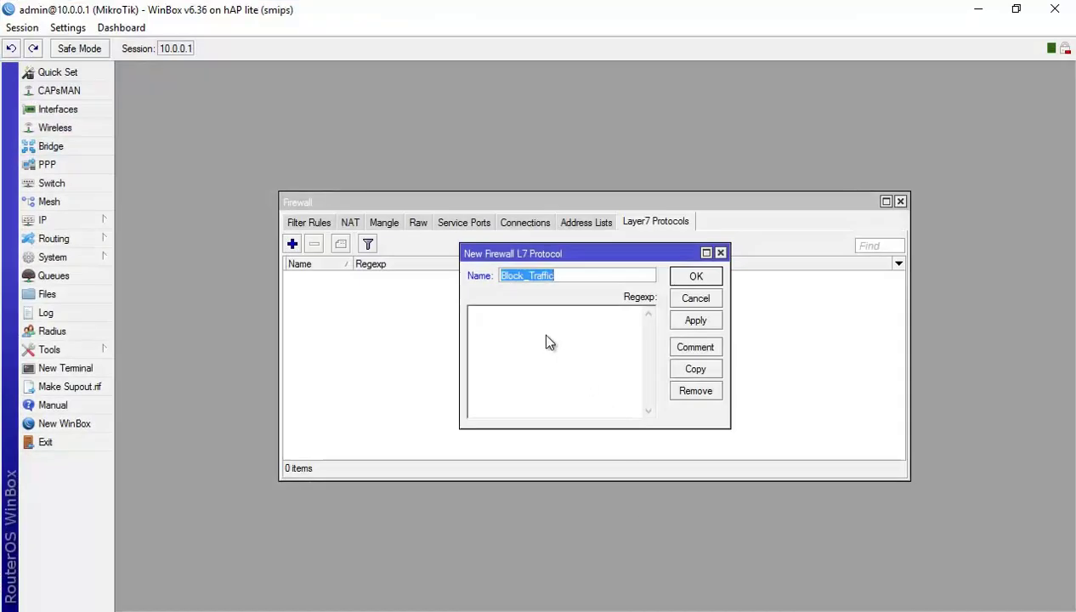
# Step: Paste ^.+(facebook.com).*$ as the regular expression of the Block_Traffic Layer 7 protocol in WinBox and save it
pyautogui.click(539, 333)
pyautogui.hotkey('ctrl', 'v')
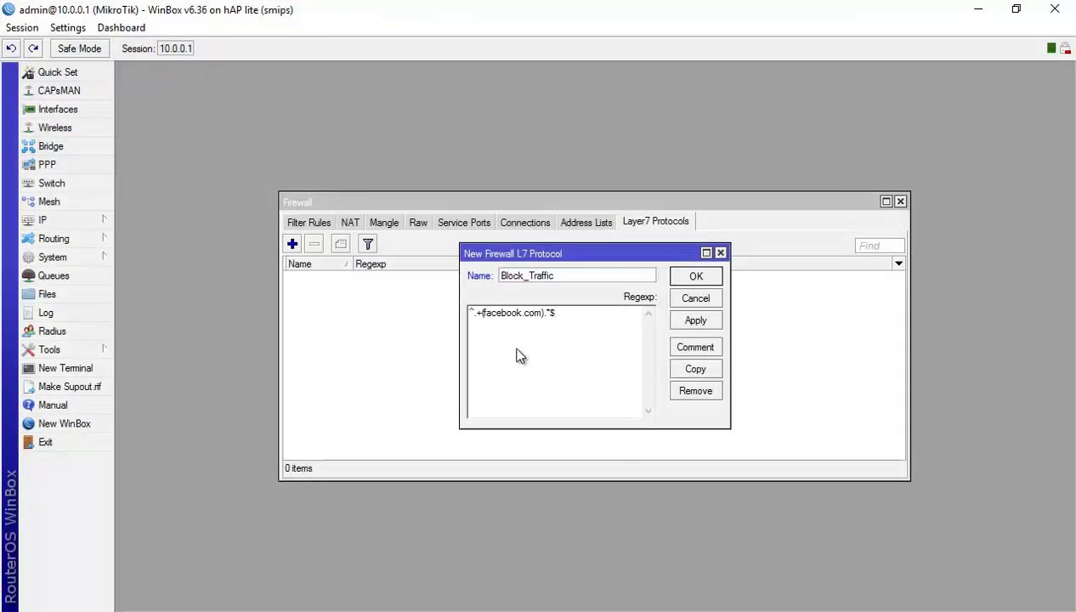
pyautogui.click(682, 321)
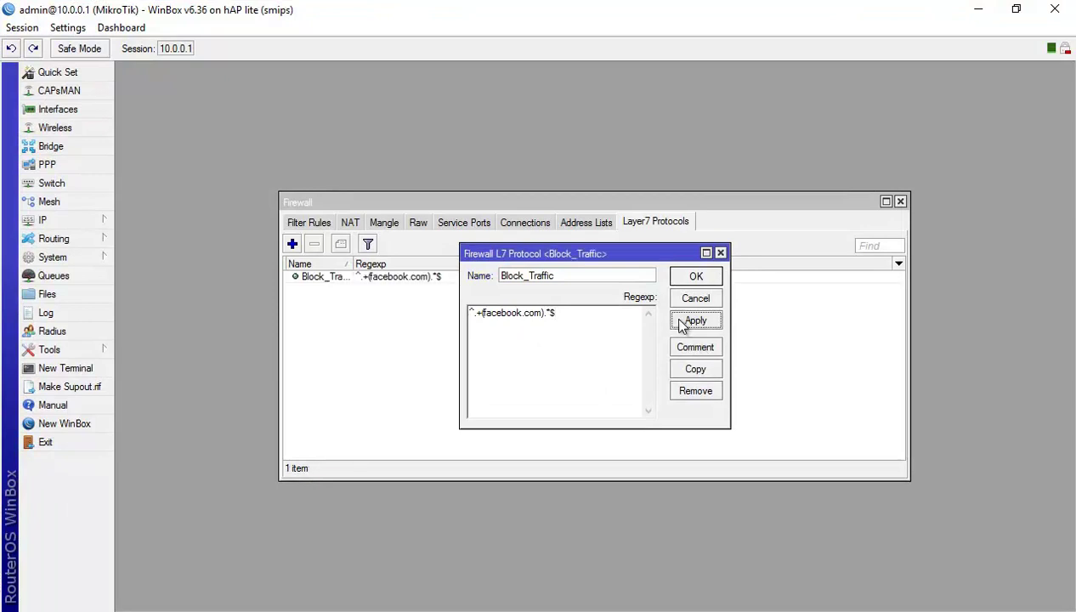
pyautogui.click(696, 277)
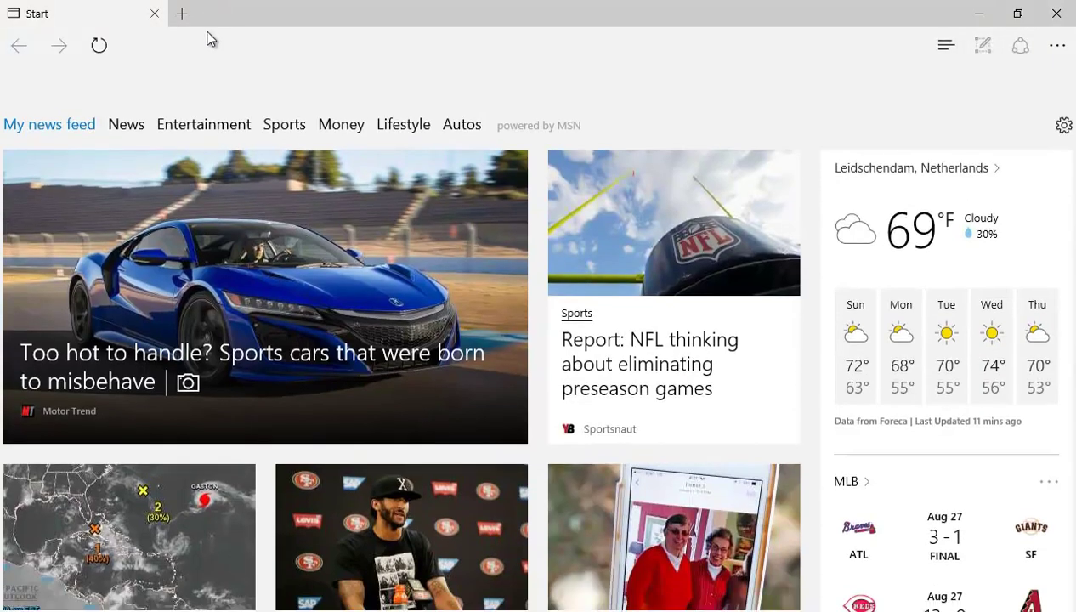
# Step: Load facebook.com in the Edge browser to check access before the block, and close the browser
pyautogui.click(204, 44)
pyautogui.write('facebook.com/')
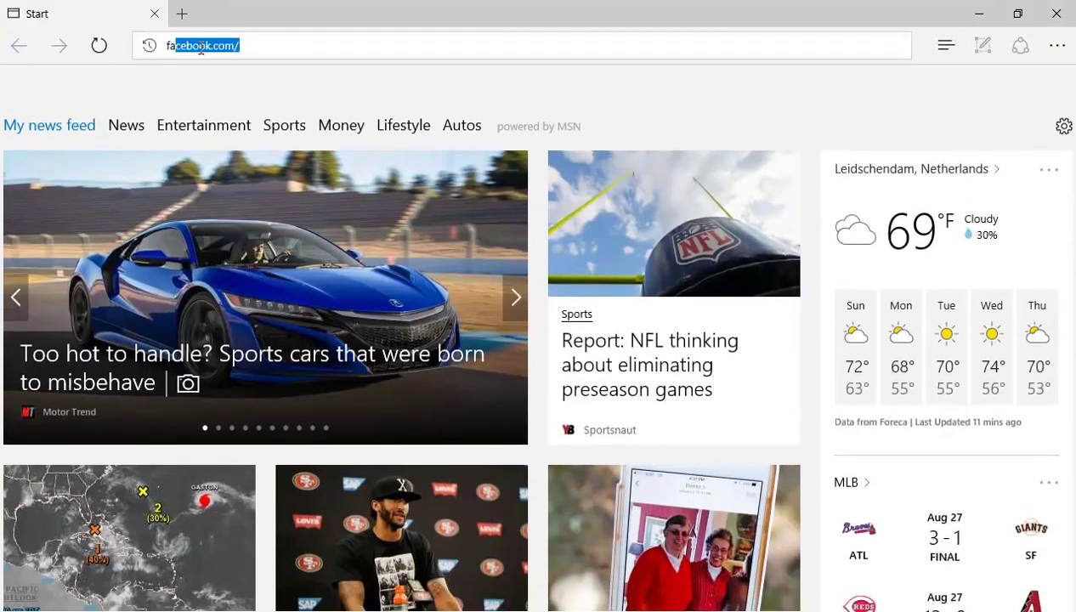
pyautogui.click(210, 75)
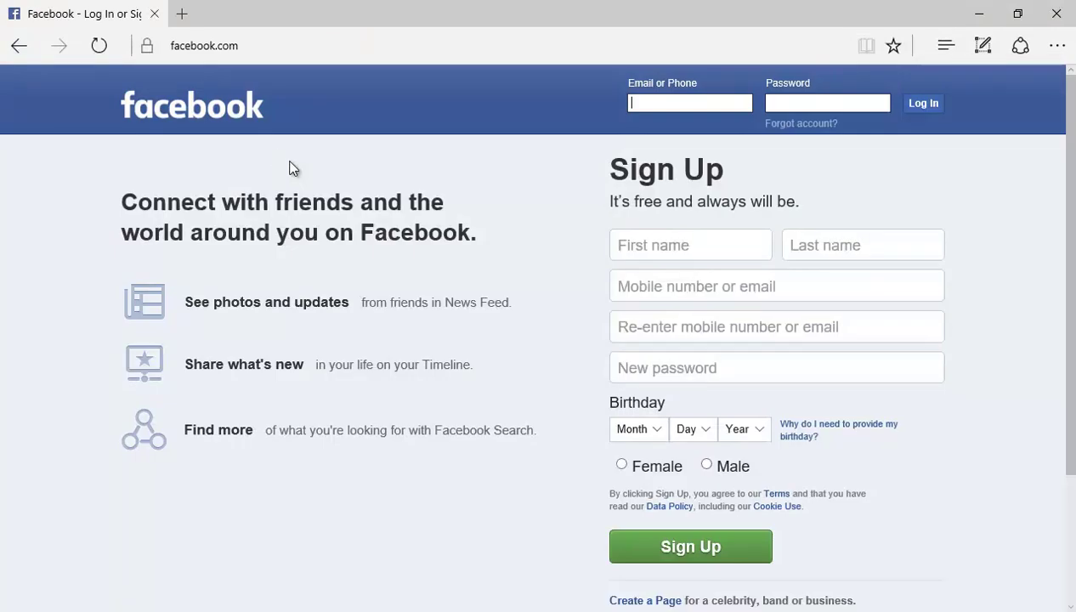
pyautogui.click(1056, 14)
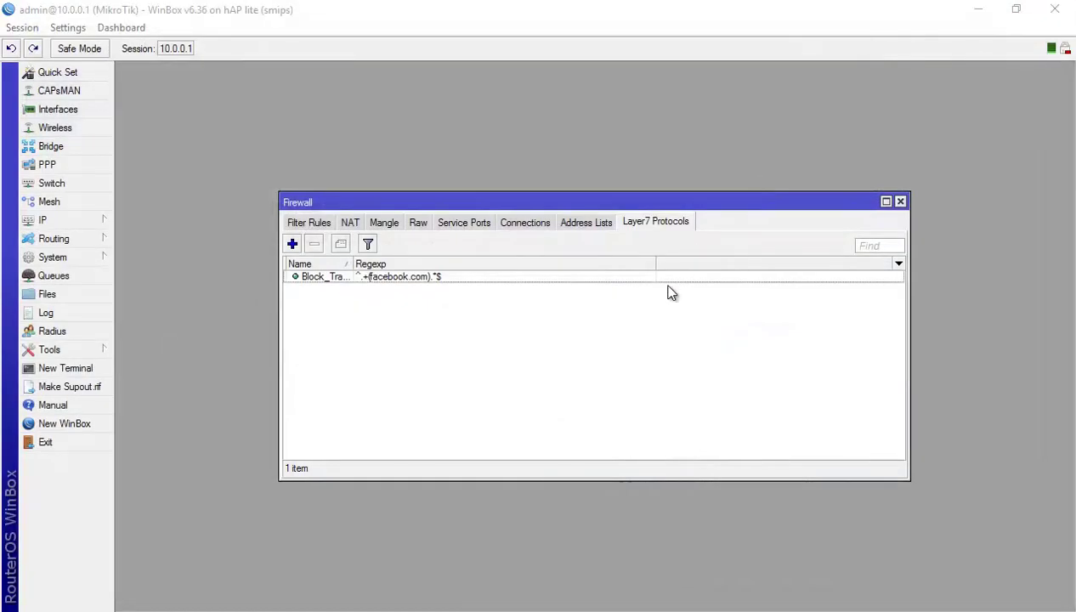
# Step: Create a new firewall filter rule in WinBox with chain forward and source address 10.0.0.0/24
pyautogui.click(397, 279)
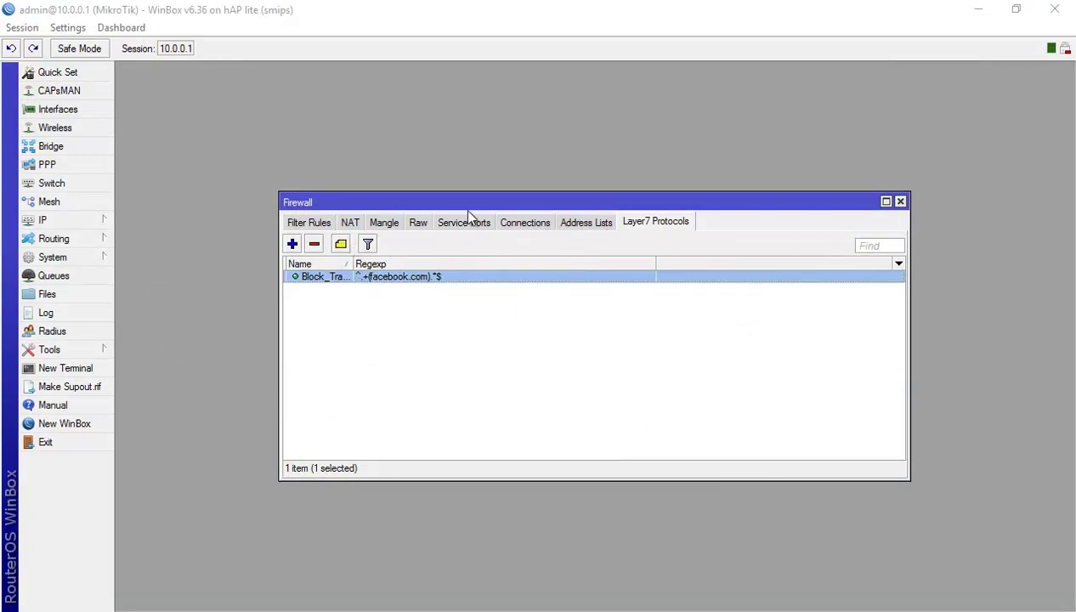
pyautogui.click(311, 224)
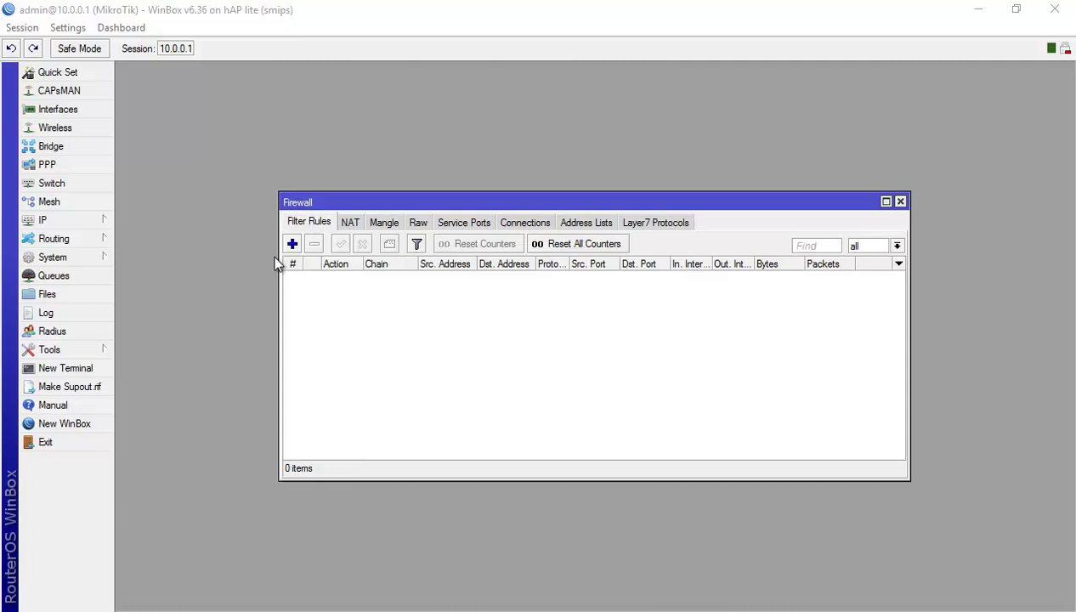
pyautogui.click(292, 244)
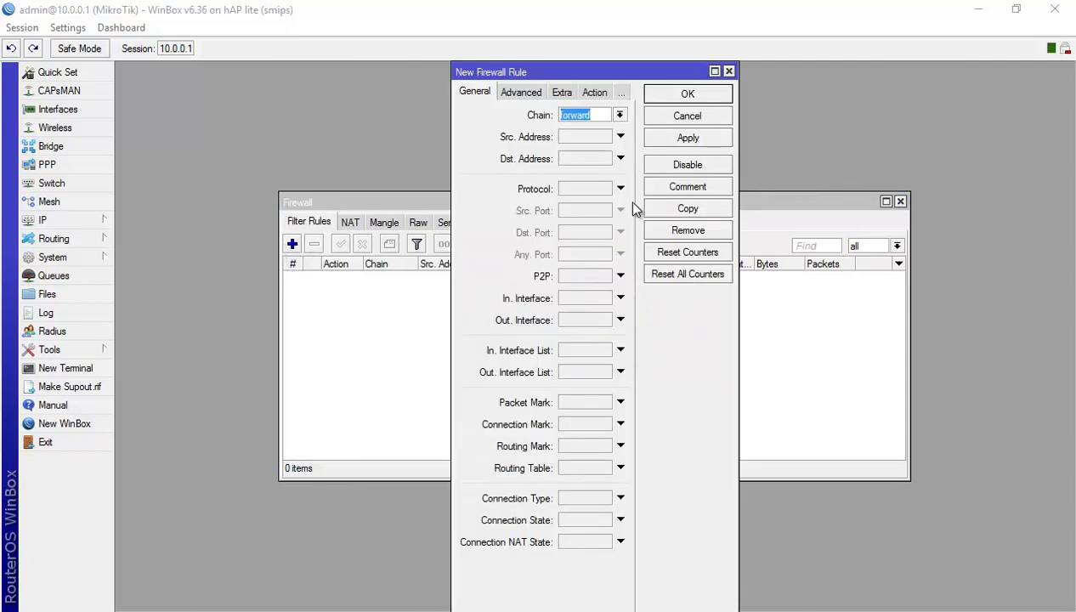
pyautogui.click(620, 116)
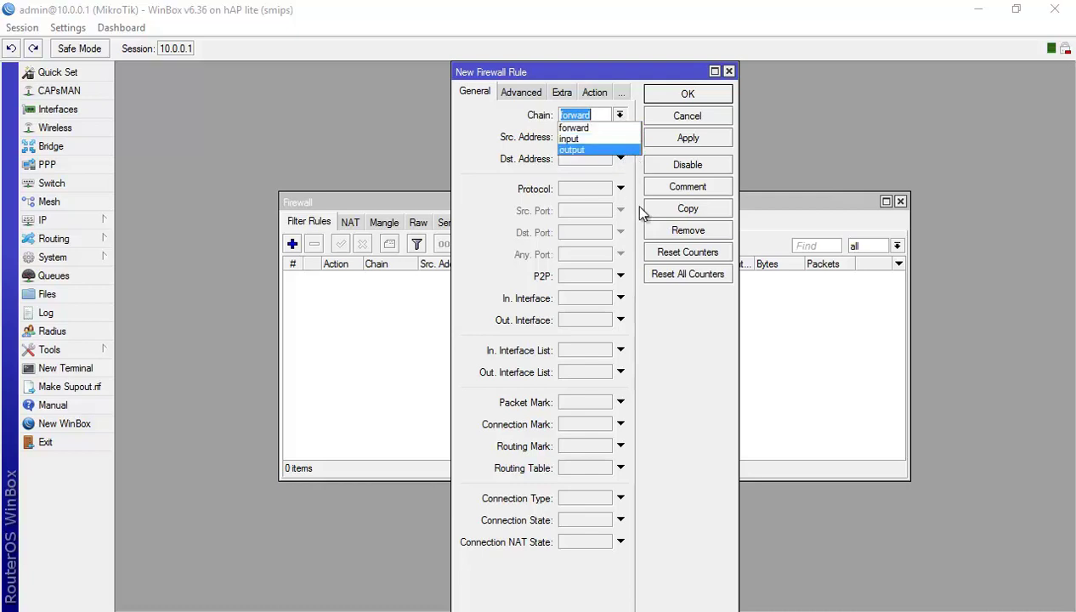
pyautogui.press('Escape')
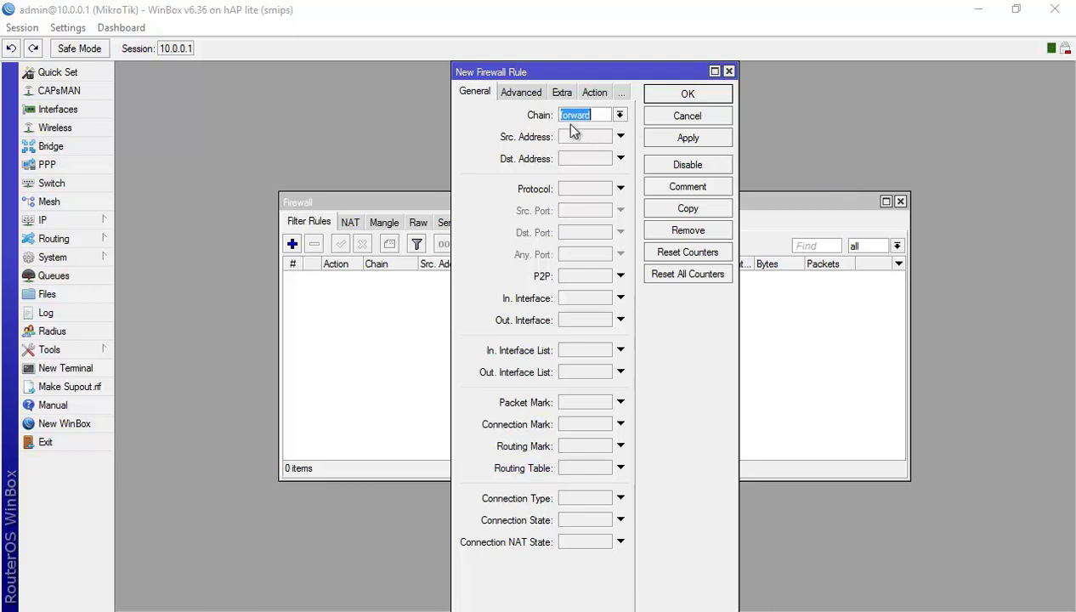
pyautogui.click(601, 114)
pyautogui.click(620, 114)
pyautogui.click(604, 132)
pyautogui.click(577, 140)
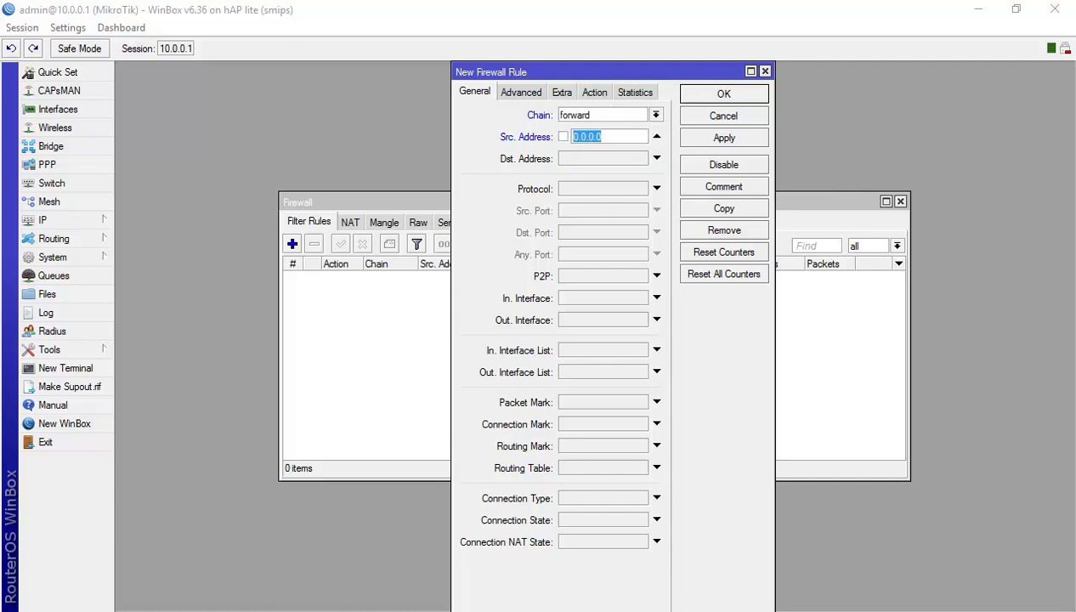
pyautogui.write('1.0.0')
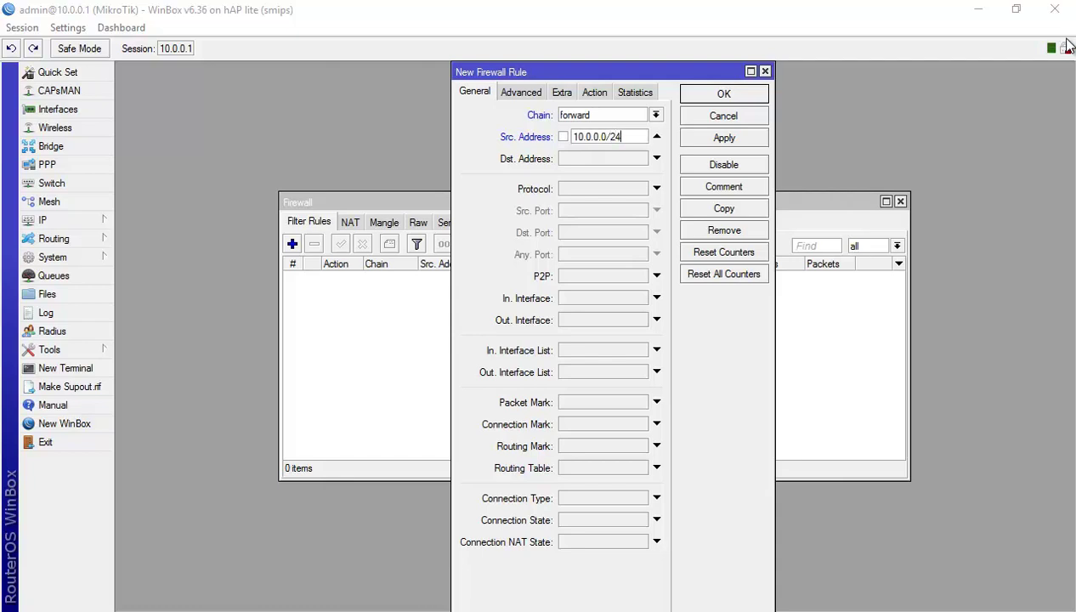
pyautogui.moveTo(628, 139); pyautogui.dragTo(571, 138)
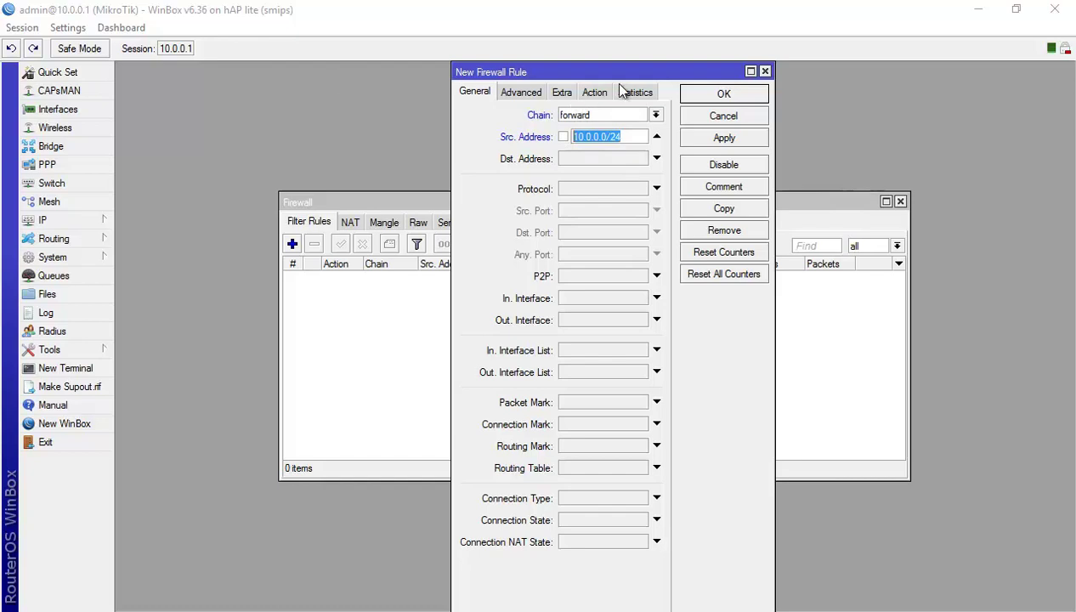
# Step: Set the new rule's Layer 7 protocol to Block_Traffic and recheck its source address
pyautogui.click(512, 94)
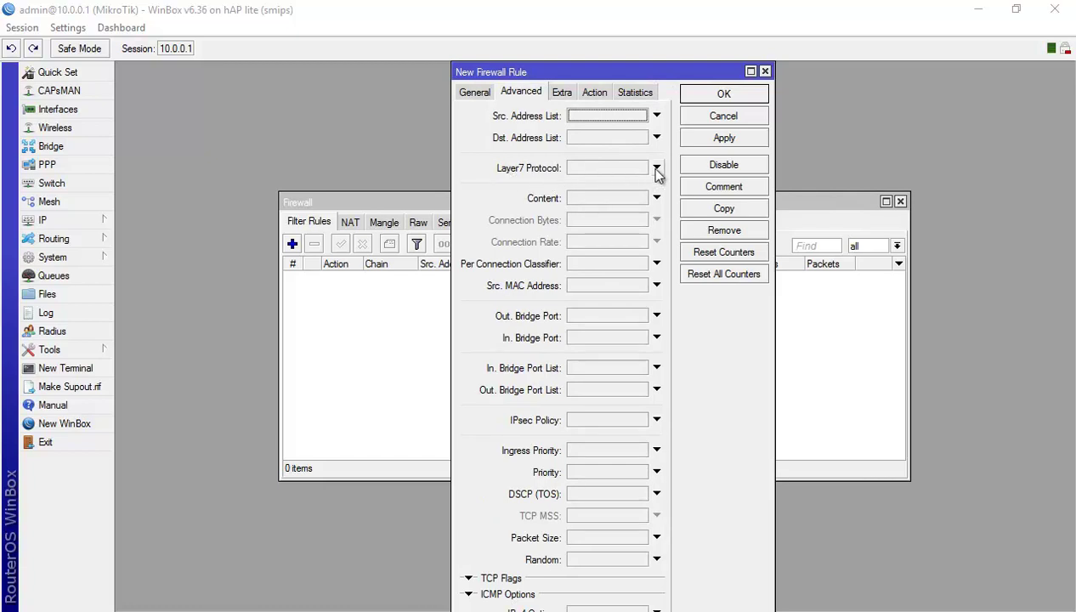
pyautogui.click(616, 170)
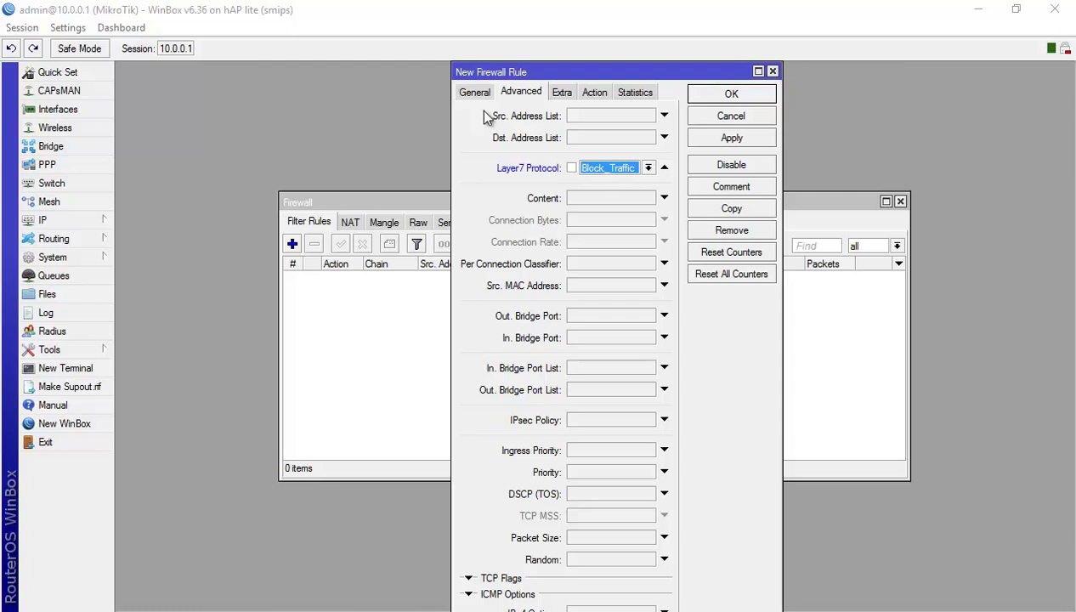
pyautogui.click(464, 92)
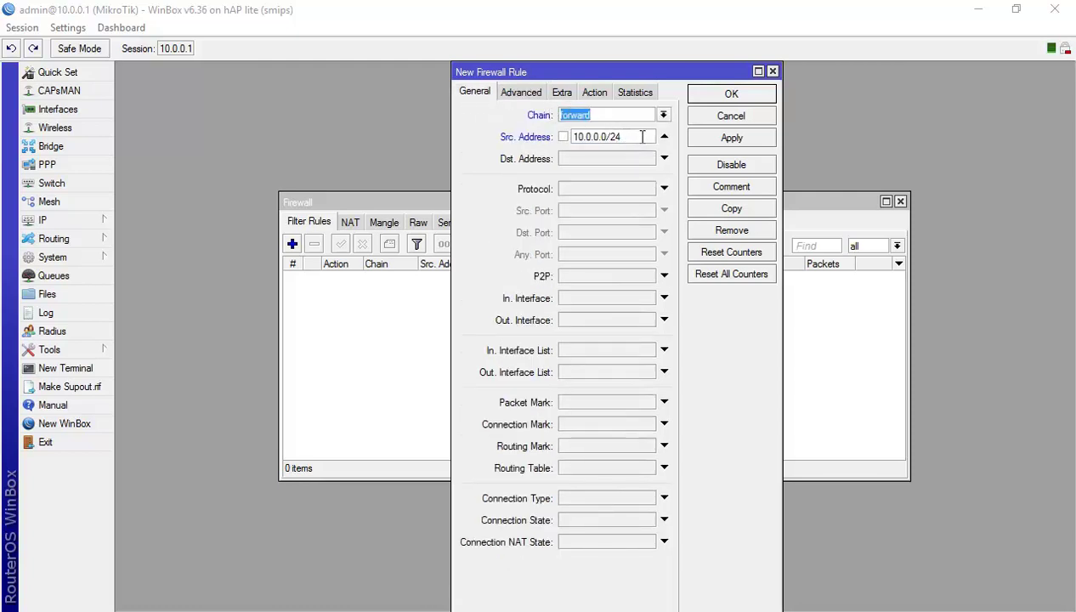
pyautogui.moveTo(621, 138); pyautogui.dragTo(576, 145)
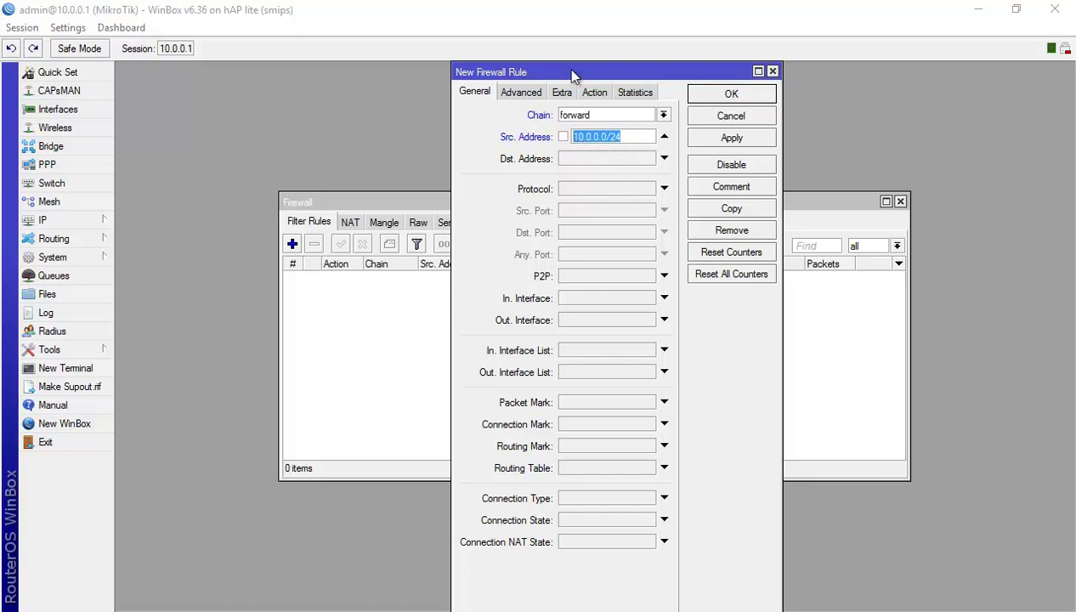
pyautogui.click(532, 92)
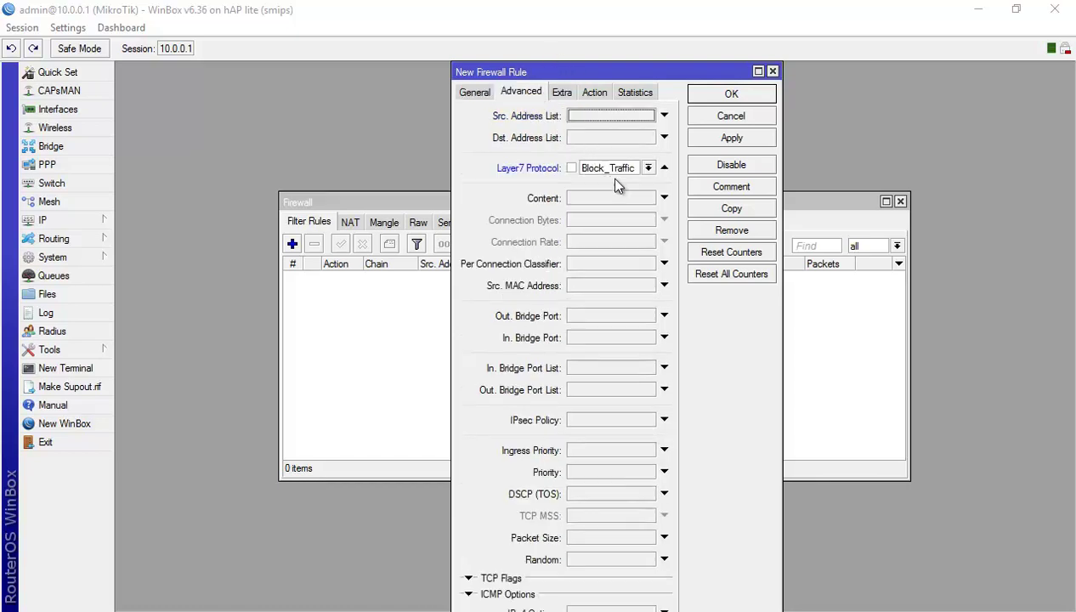
# Step: Set the firewall rule's action to drop, apply it, and save the rule
pyautogui.click(595, 92)
pyautogui.click(597, 113)
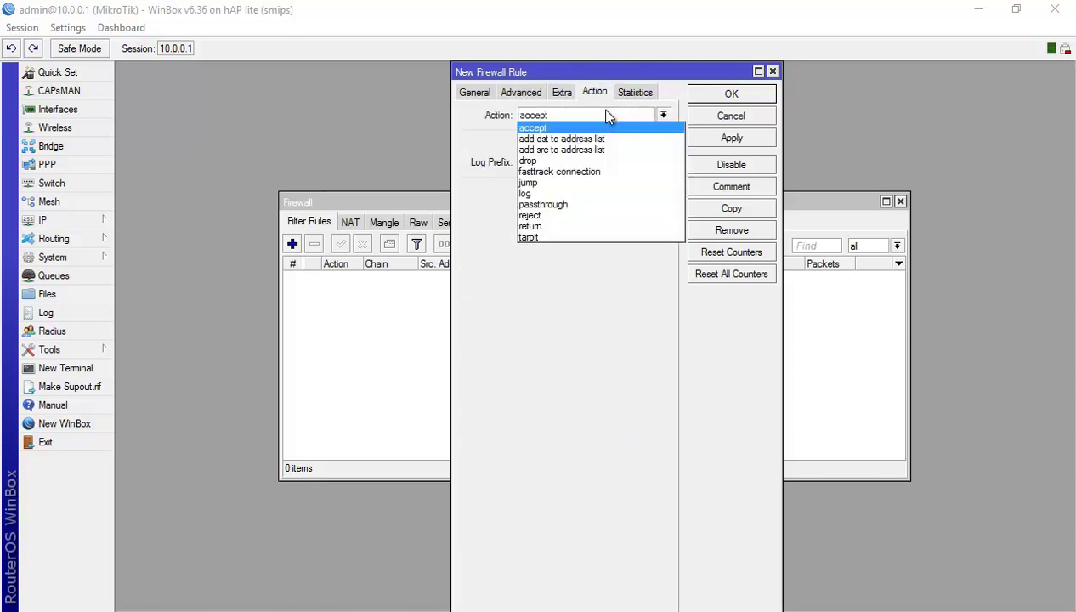
pyautogui.click(593, 161)
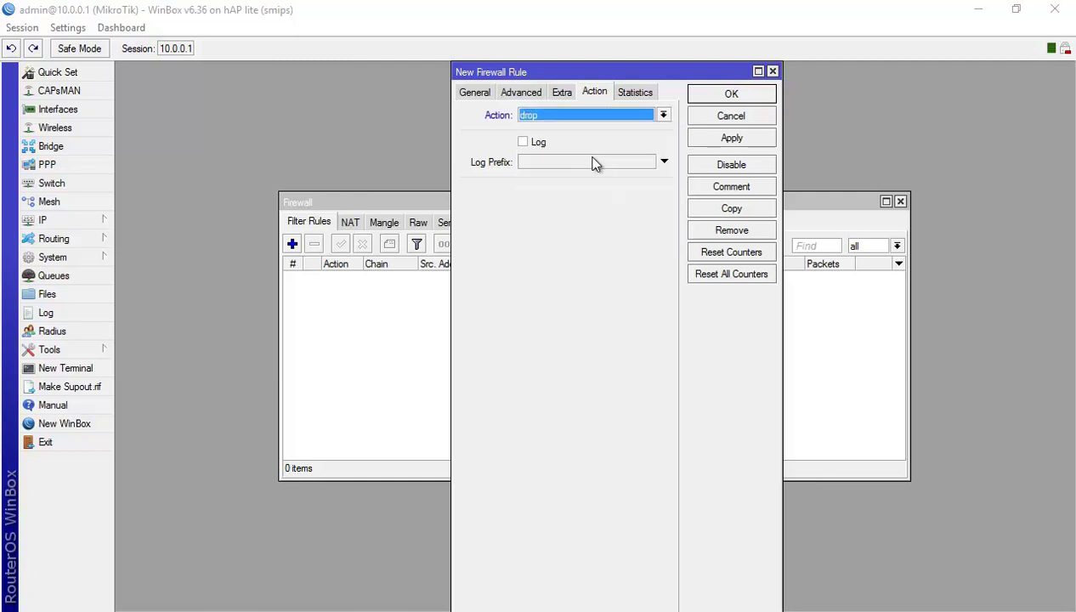
pyautogui.click(729, 137)
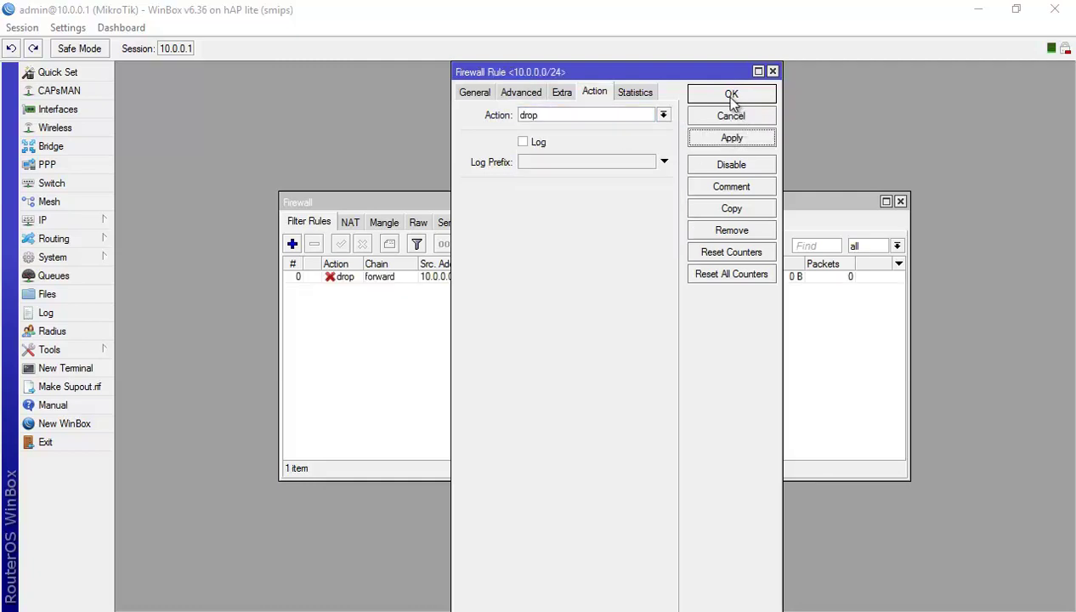
pyautogui.click(730, 95)
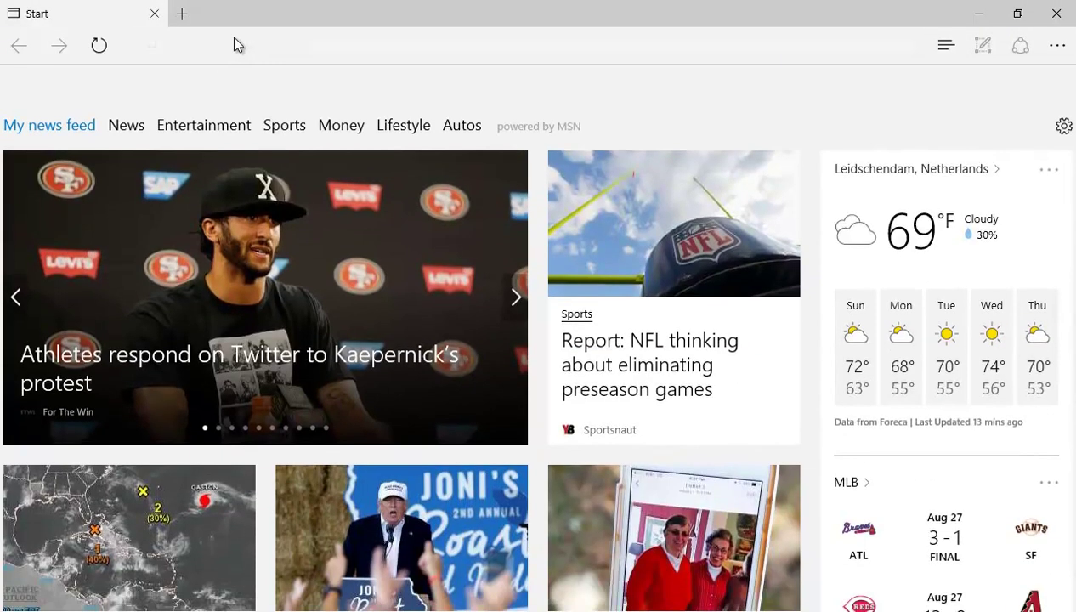
# Step: Switch to the Edge browser and test access to Facebook, and to youtube.com in a second tab
pyautogui.click(236, 46)
pyautogui.write('face')
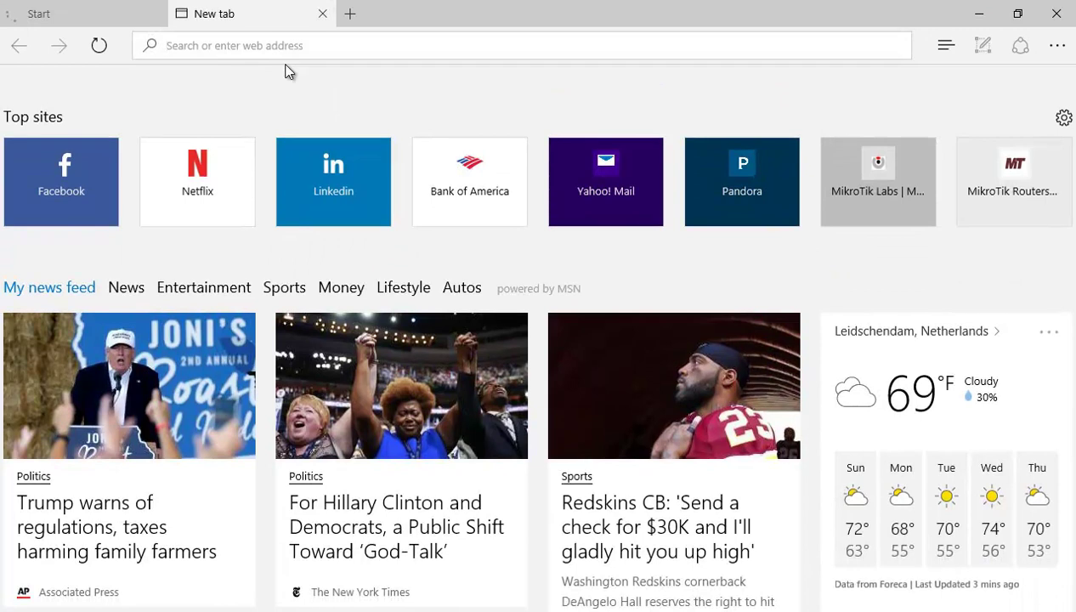
pyautogui.write('youtube.com/')
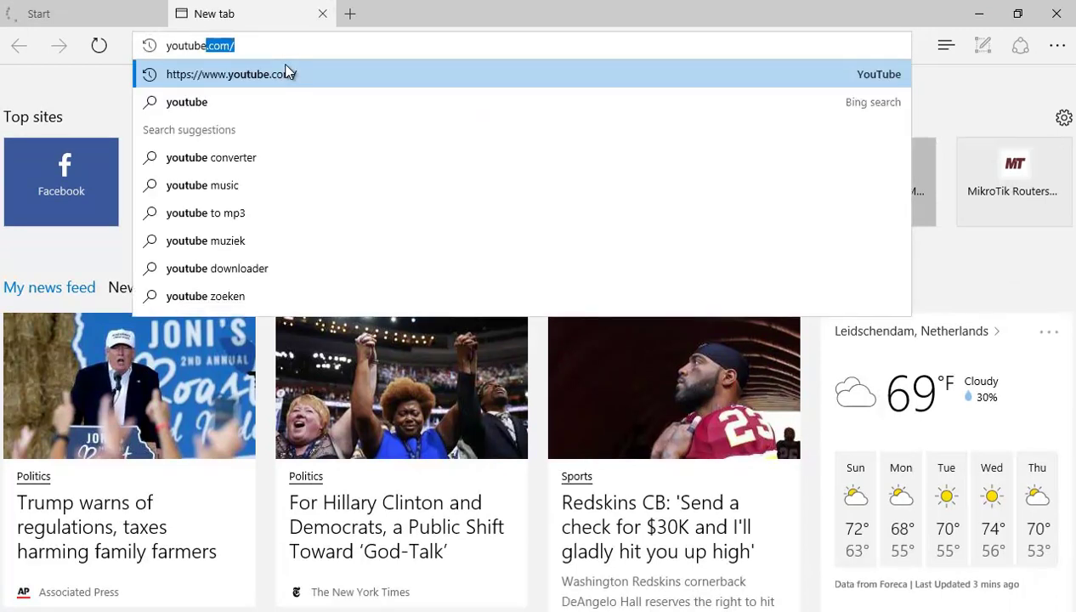
pyautogui.press('Return')
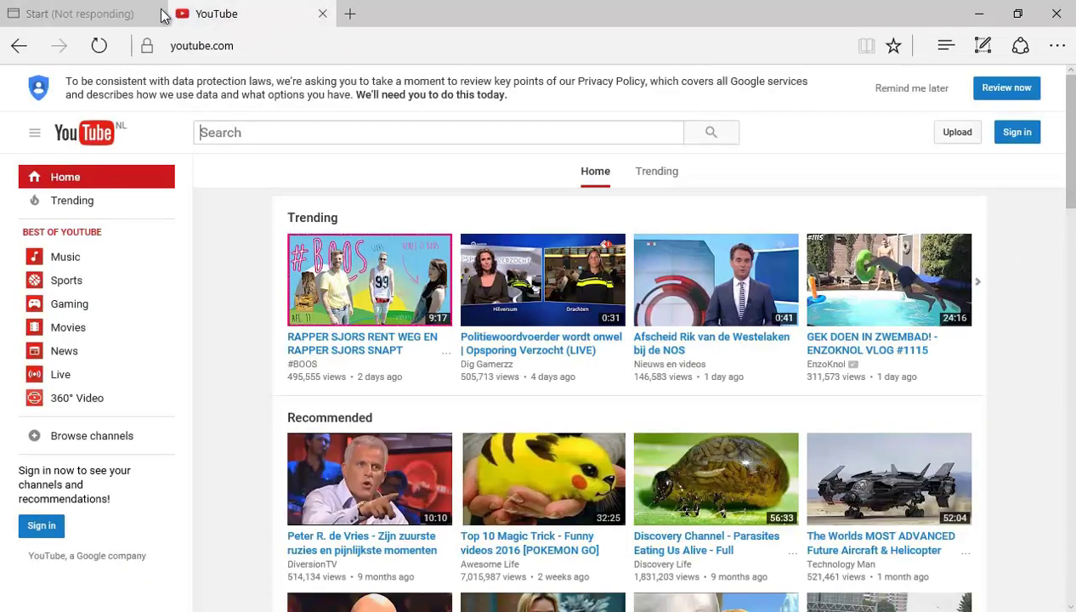
# Step: Leave the unresponsive Start tab and try Facebook again in another new tab
pyautogui.click(102, 17)
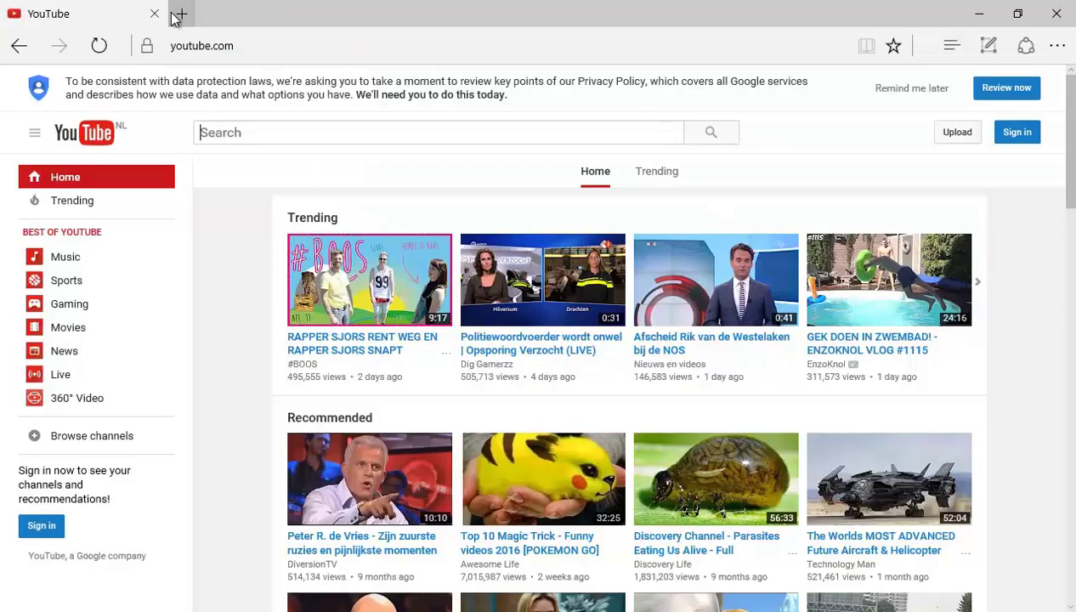
pyautogui.click(181, 13)
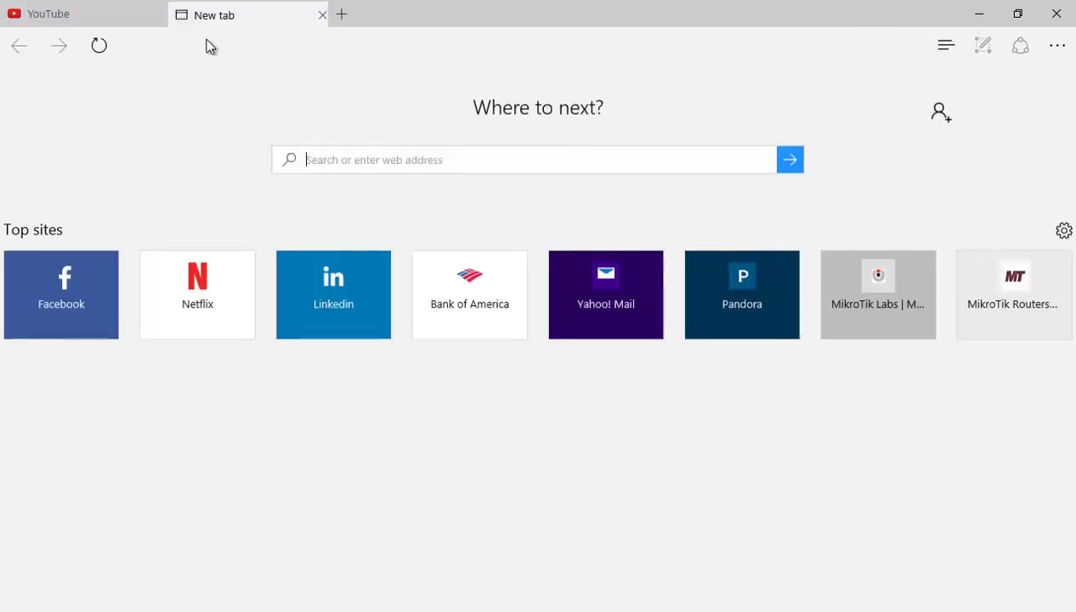
pyautogui.write('face')
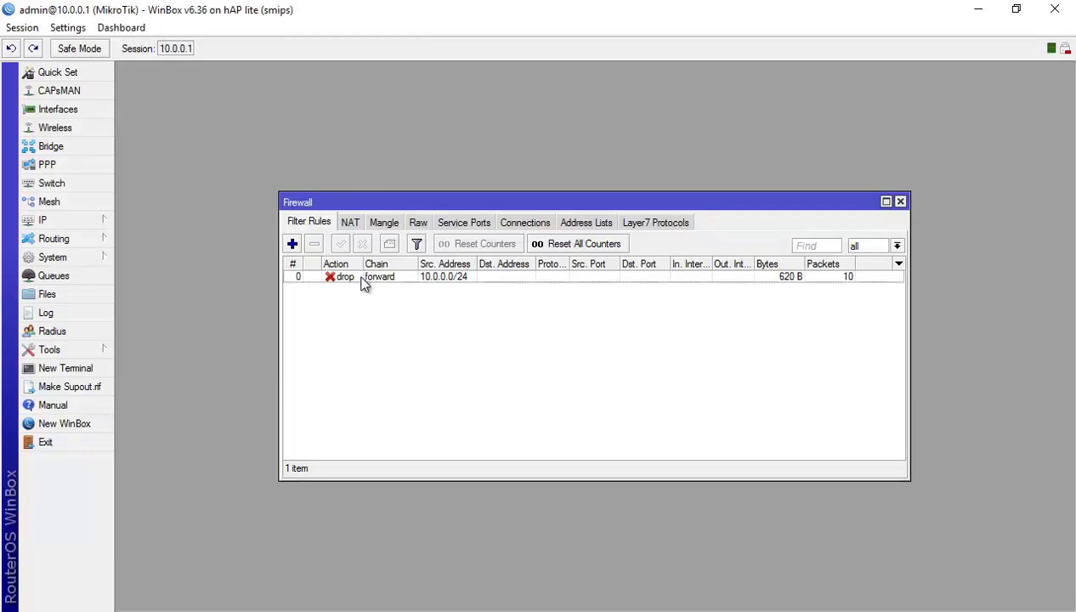
# Step: Disable the forward drop rule for 10.0.0.0/24 in WinBox, and load facebook.com in a maximized Edge window to test access
pyautogui.click(361, 279)
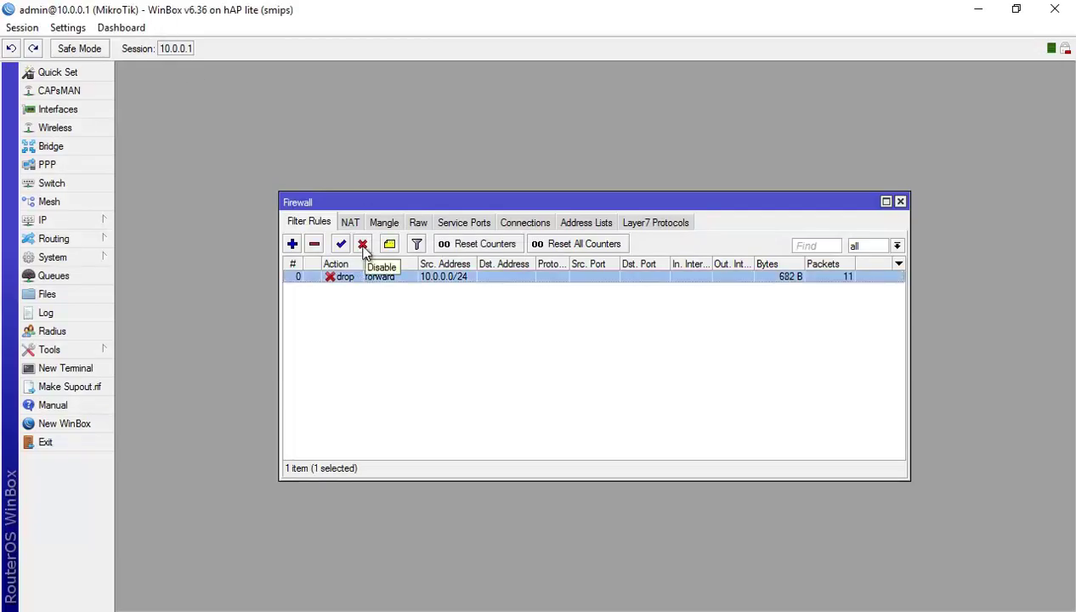
pyautogui.click(363, 245)
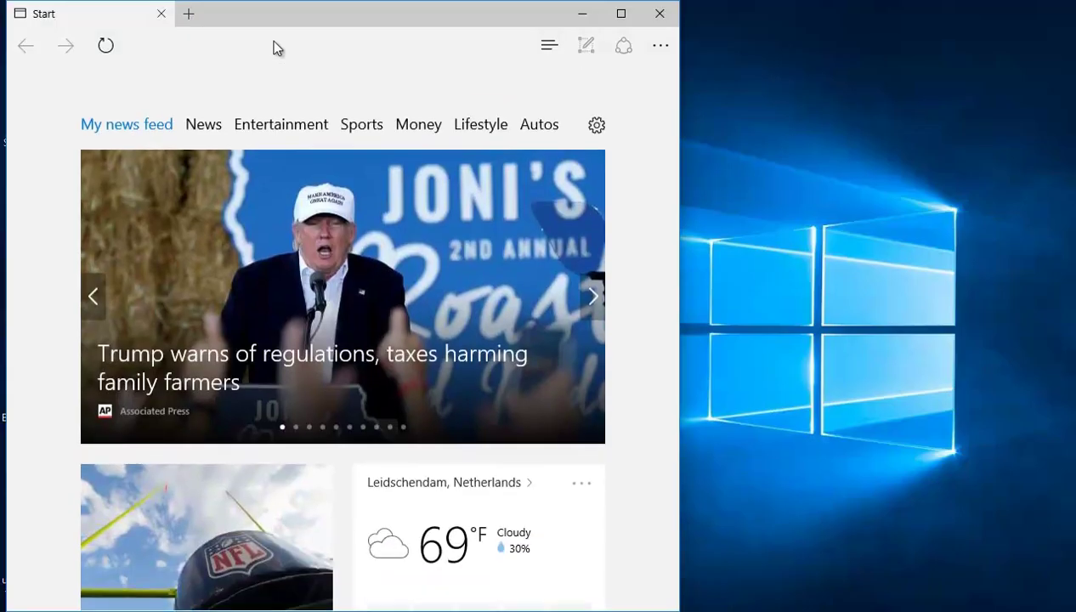
pyautogui.click(276, 46)
pyautogui.write('face')
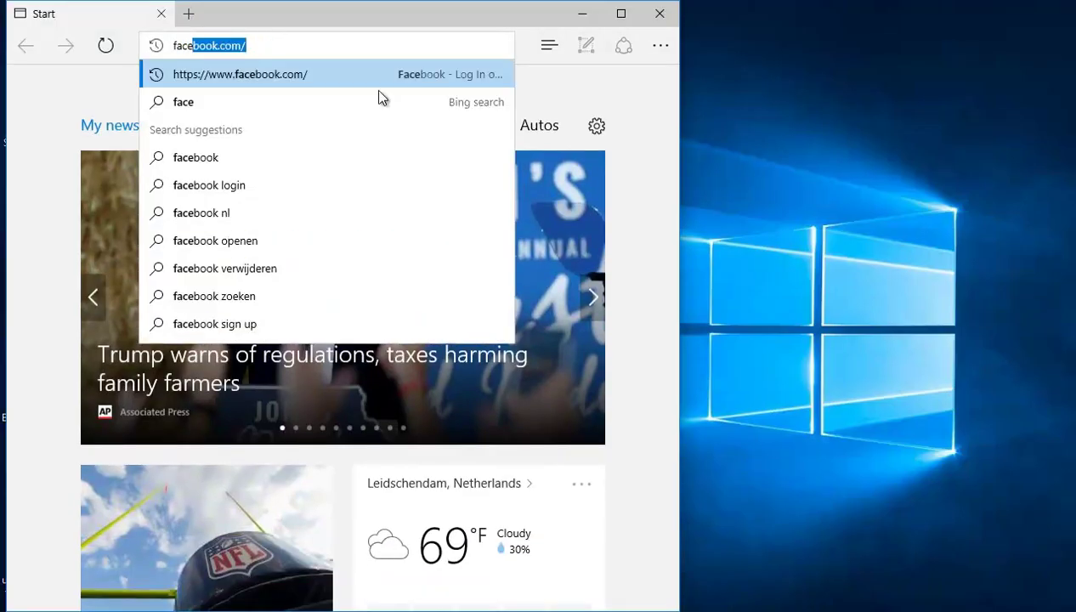
pyautogui.press('Return')
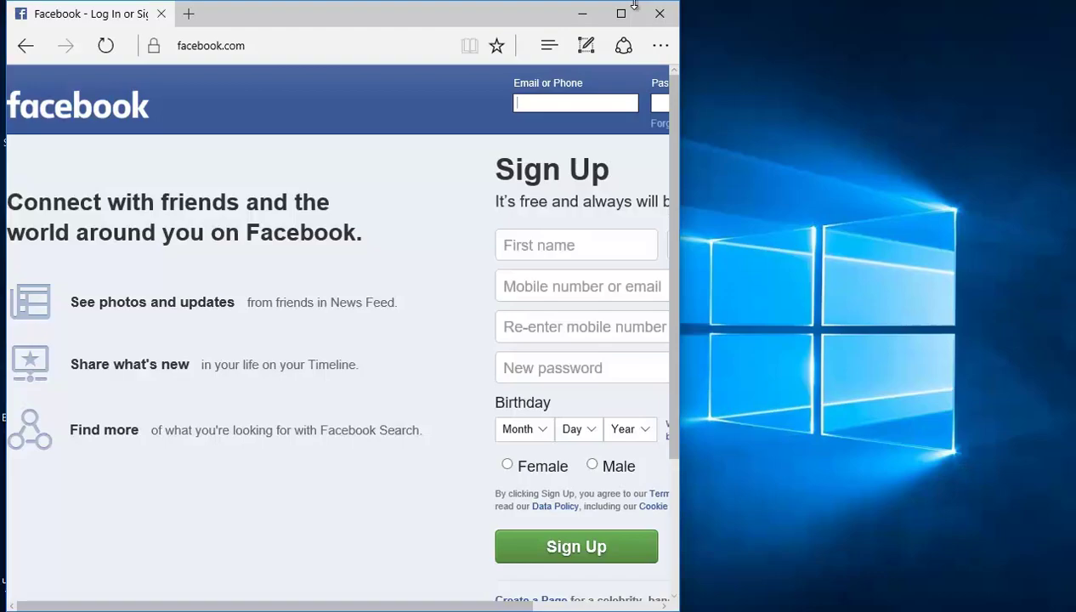
pyautogui.click(621, 13)
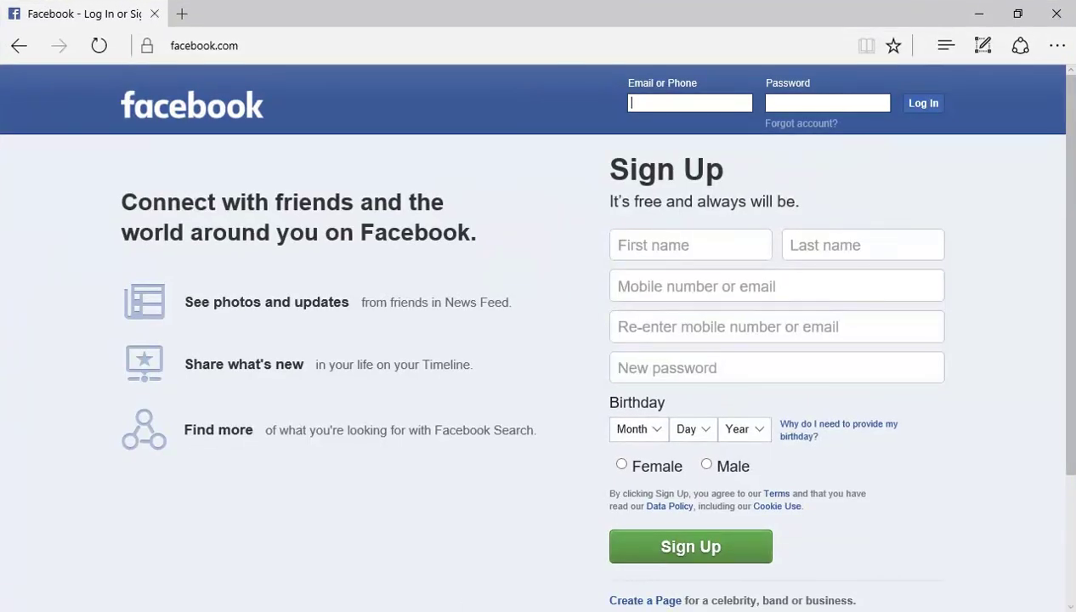
# Step: Launch WinBox from the desktop and connect to the MikroTik router at 10.0.0.1
pyautogui.press('super+d')
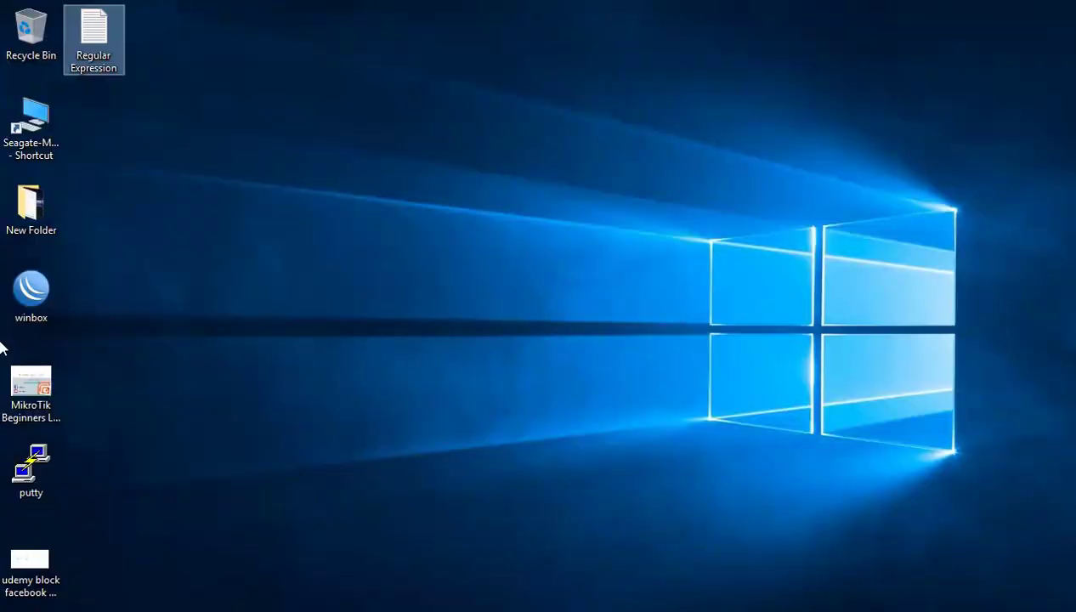
pyautogui.doubleClick(23, 307)
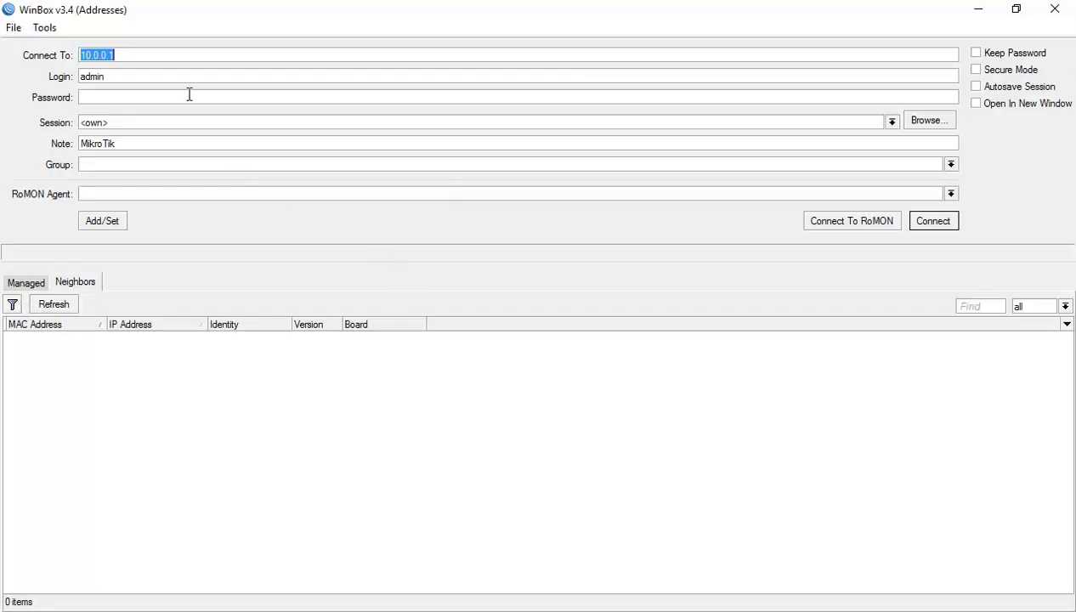
pyautogui.click(137, 340)
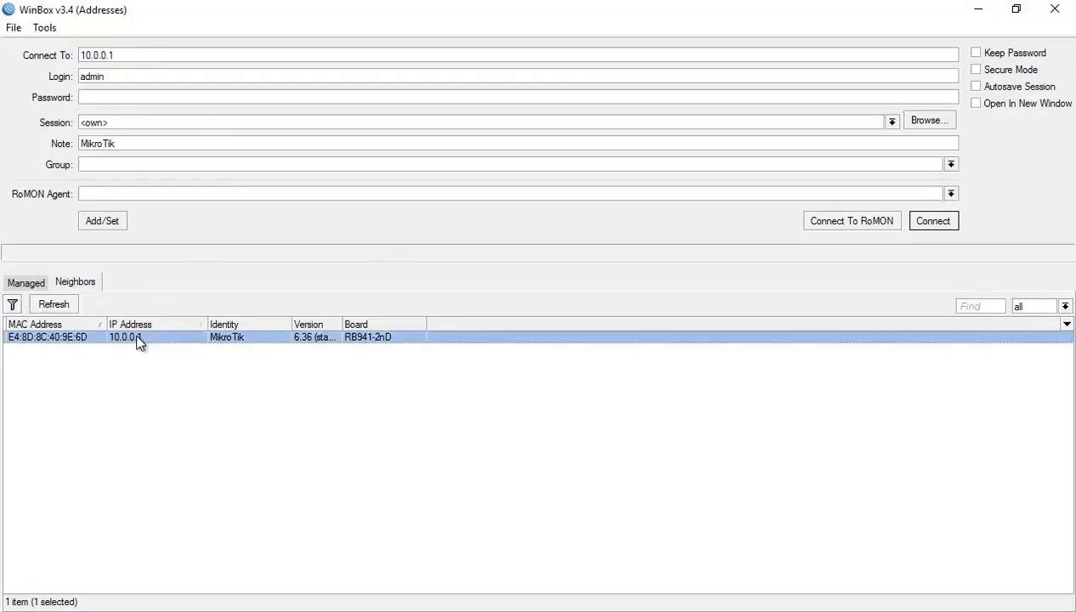
pyautogui.click(932, 221)
pyautogui.click(571, 11)
# Step: Open the IP firewall filter rules and enable the forward drop rule for 10.0.0.0/24
pyautogui.click(76, 219)
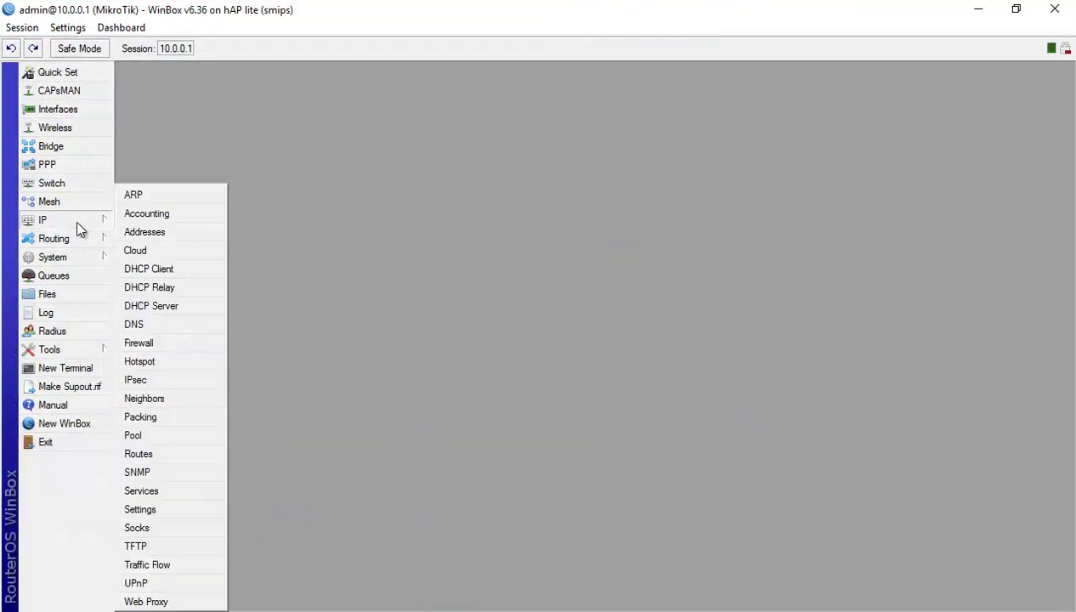
pyautogui.click(158, 344)
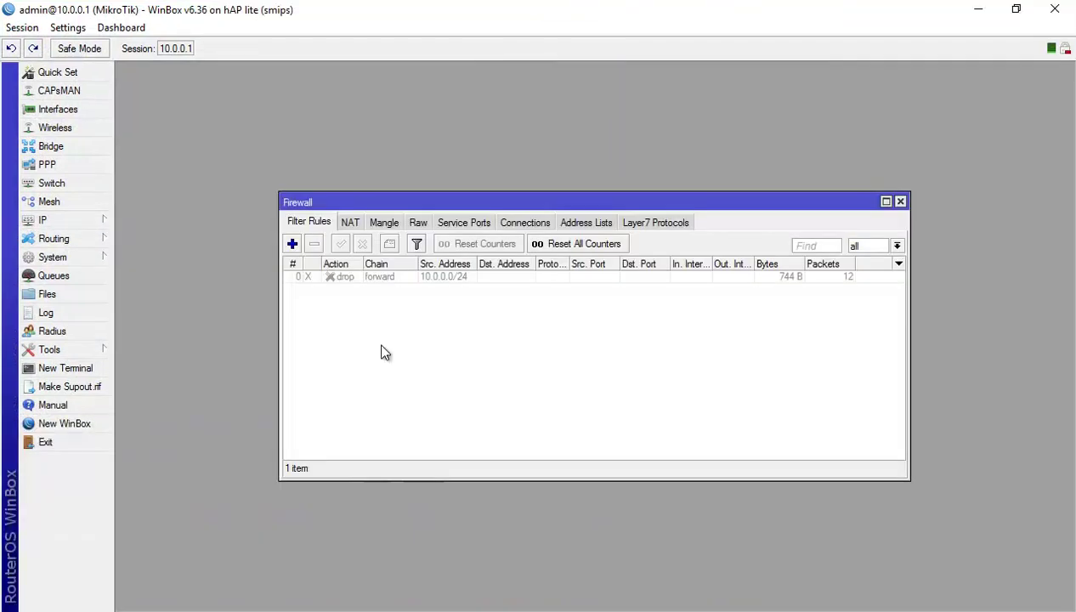
pyautogui.click(396, 276)
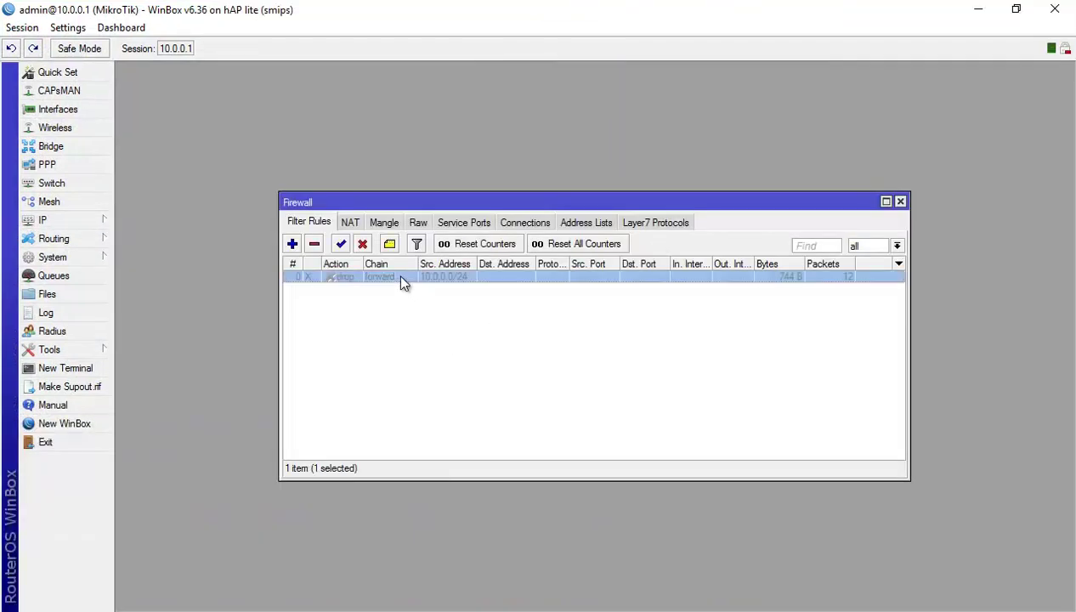
pyautogui.click(340, 244)
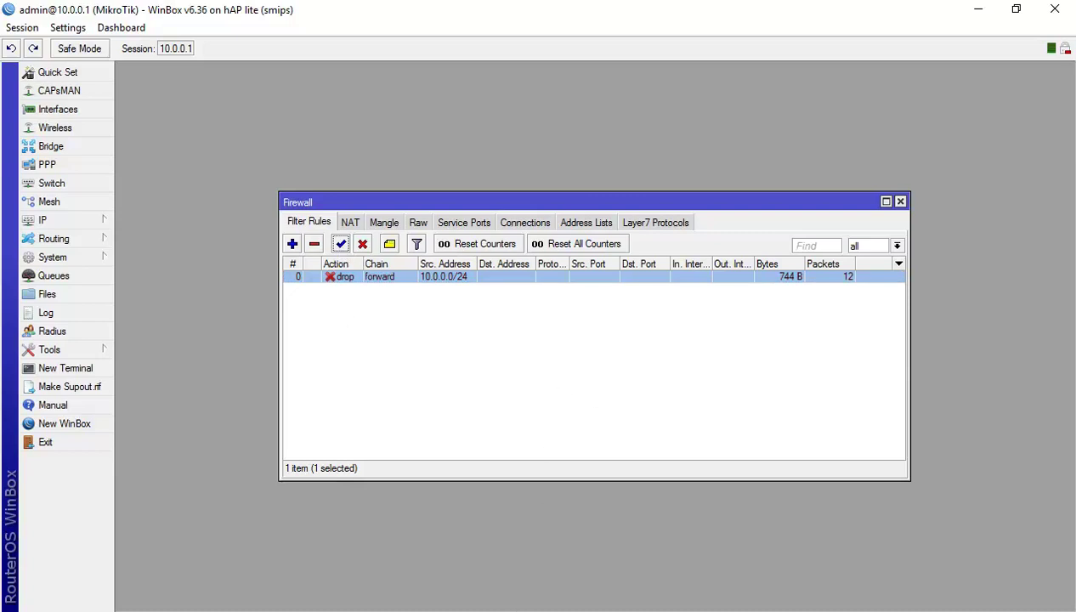
# Step: Switch to Edge, maximize its window, and load youtube.com in a second tab to test access
pyautogui.hotkey('alt', 'Tab')
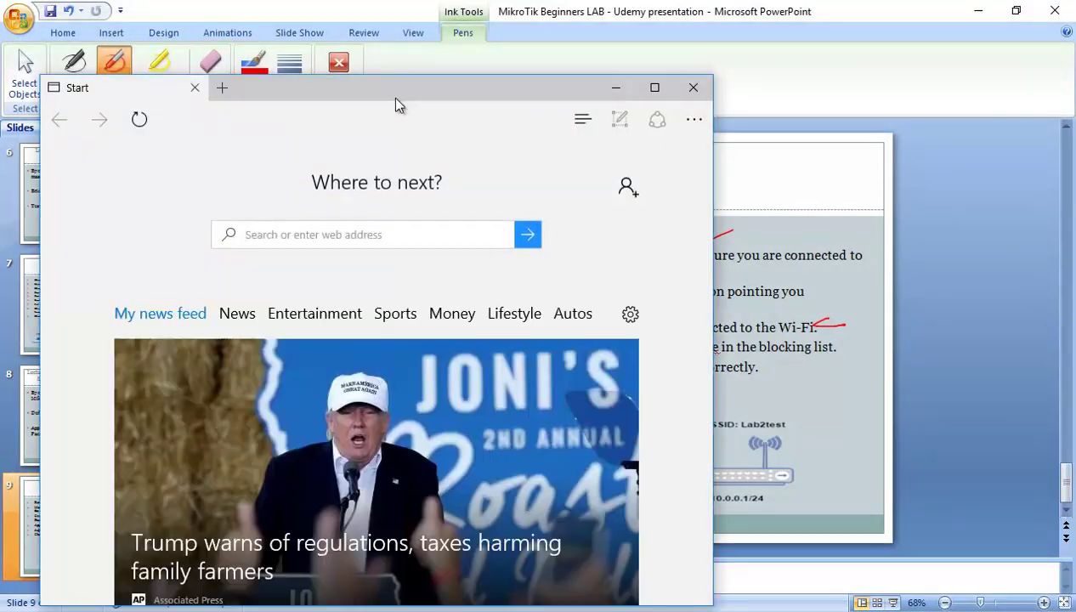
pyautogui.doubleClick(396, 92)
pyautogui.click(200, 44)
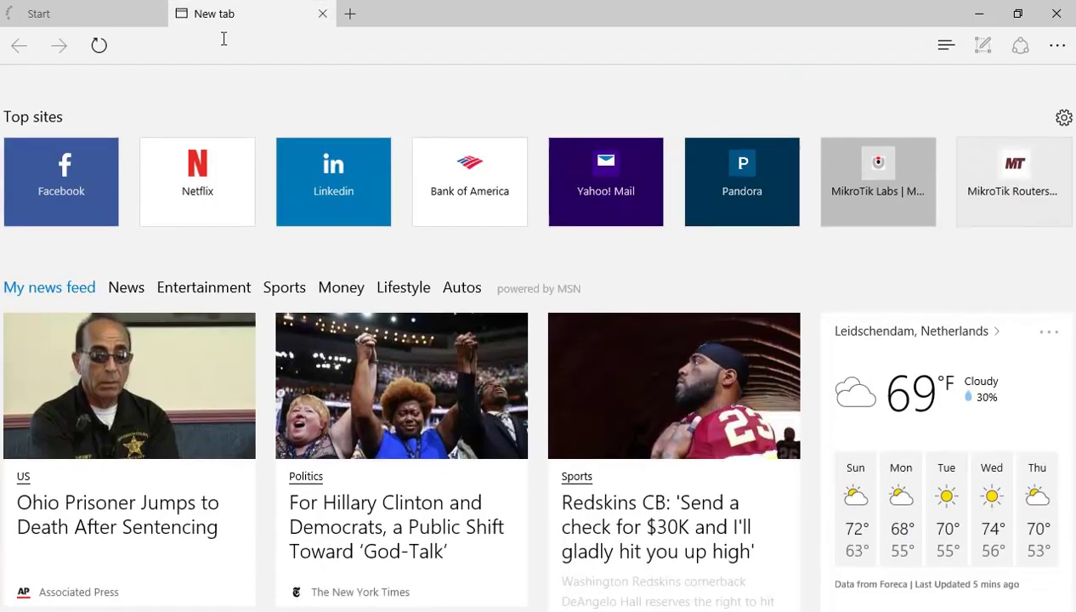
pyautogui.click(223, 38)
pyautogui.write('youtube.com')
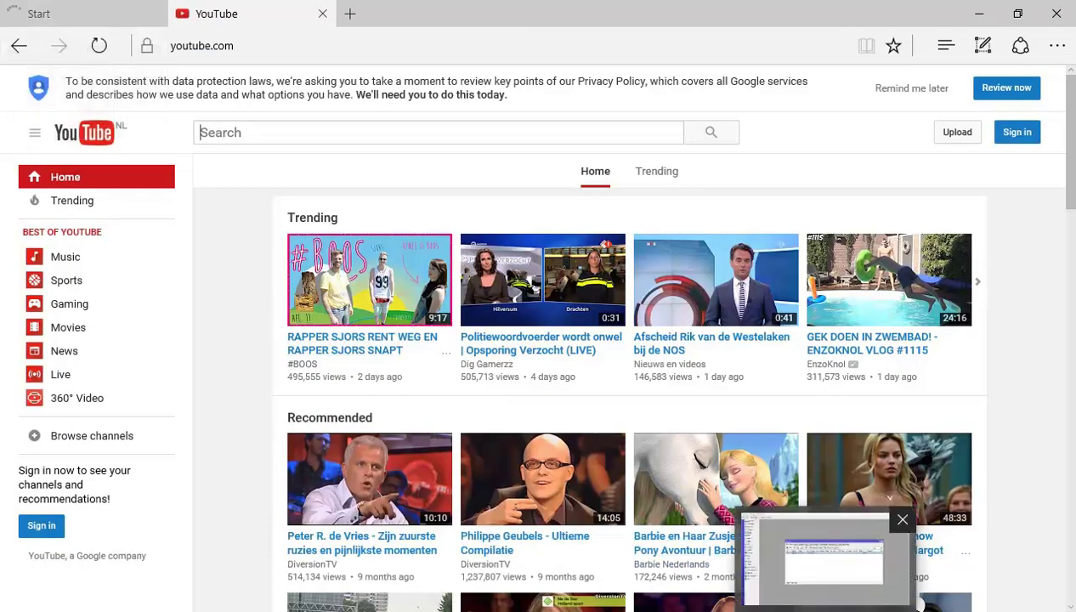
# Step: In WinBox, change the Block_Traffic Layer 7 regexp to ^.+(facebook.com|youtube.com).*$, save it, and return to the filter rules
pyautogui.click(828, 535)
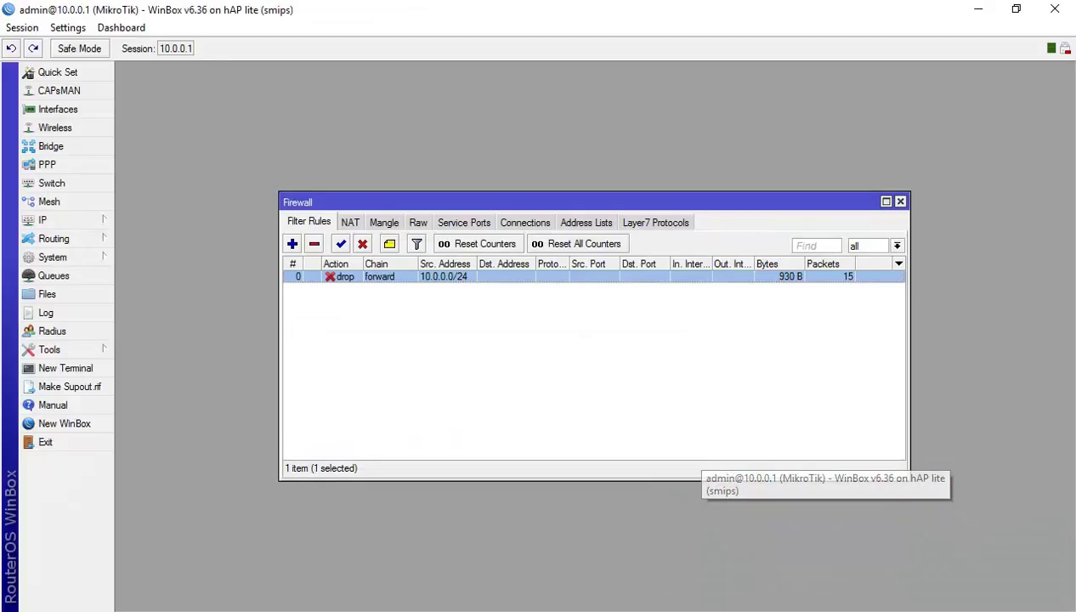
pyautogui.click(658, 226)
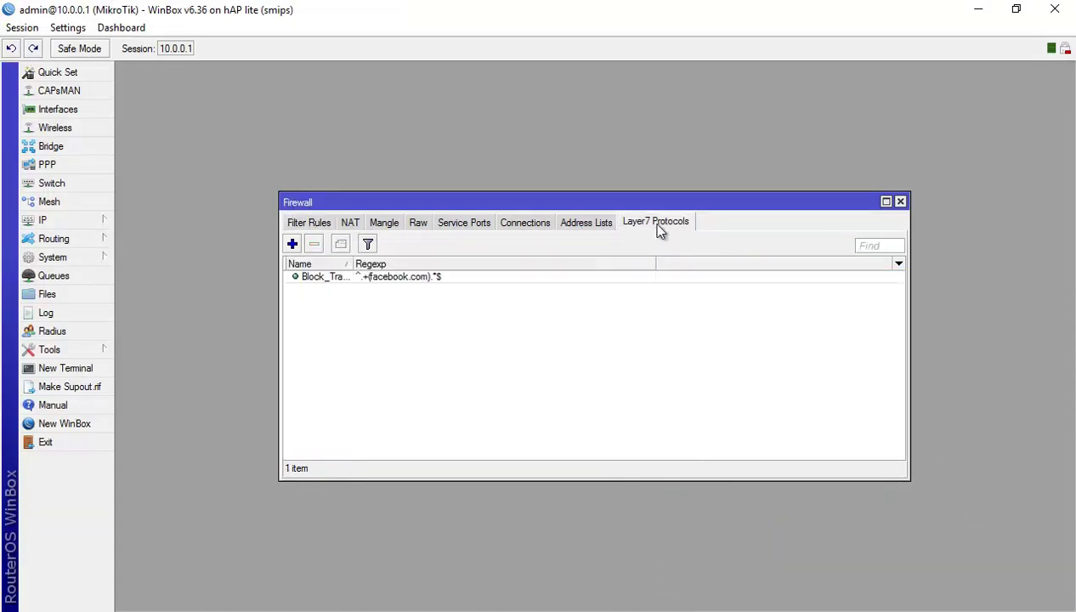
pyautogui.doubleClick(390, 276)
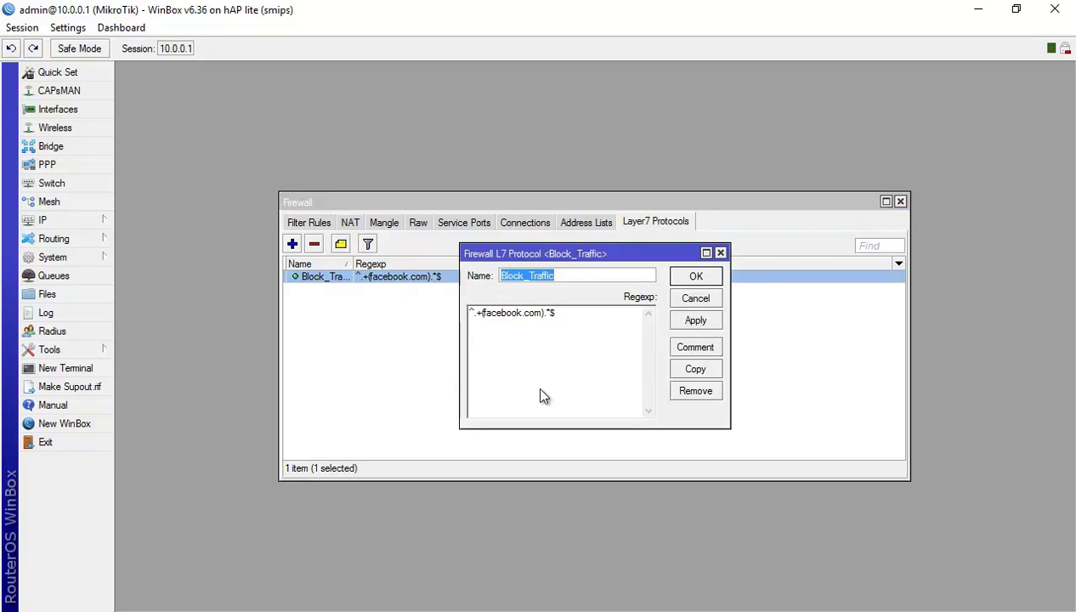
pyautogui.click(543, 323)
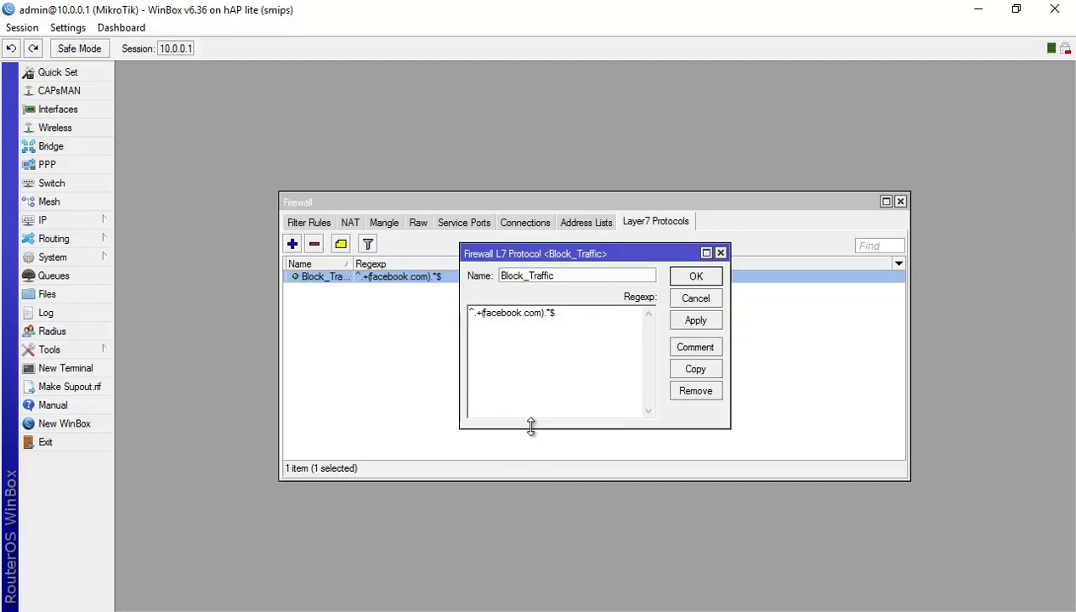
pyautogui.write('|')
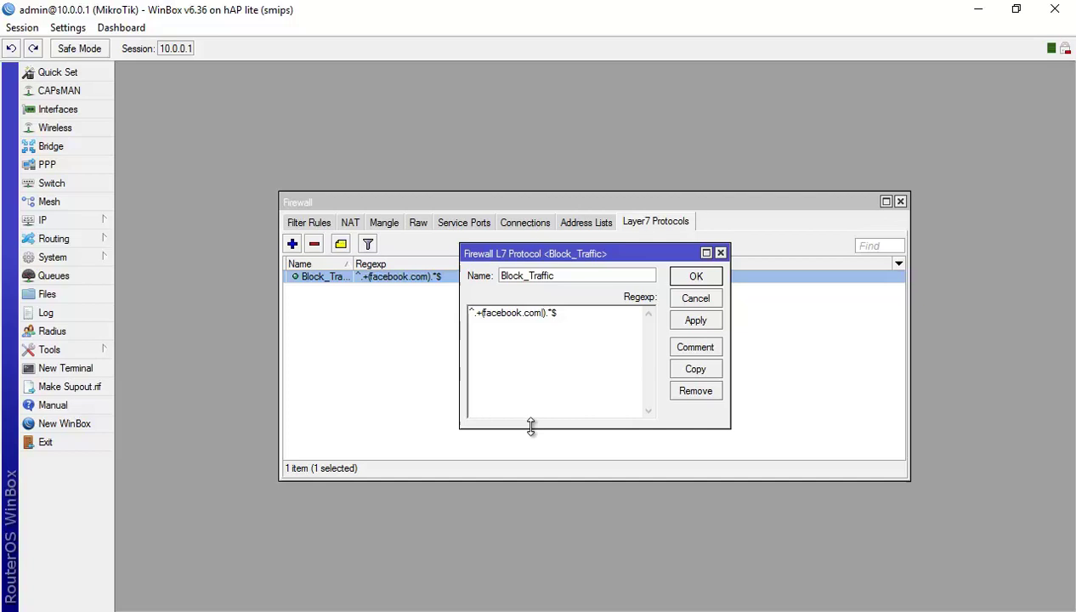
pyautogui.write('youtube.com')
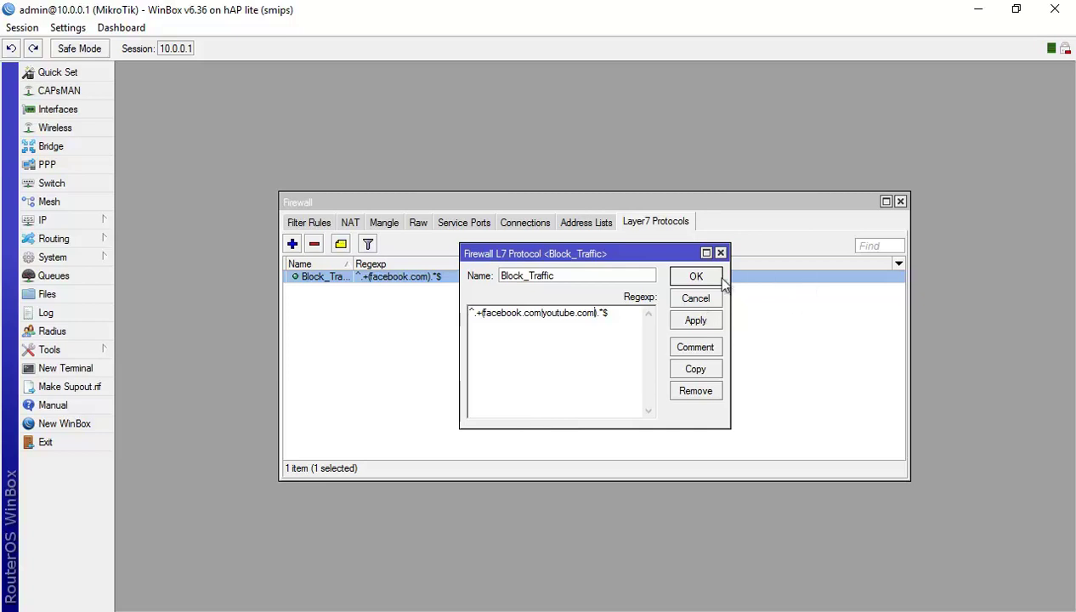
pyautogui.click(700, 322)
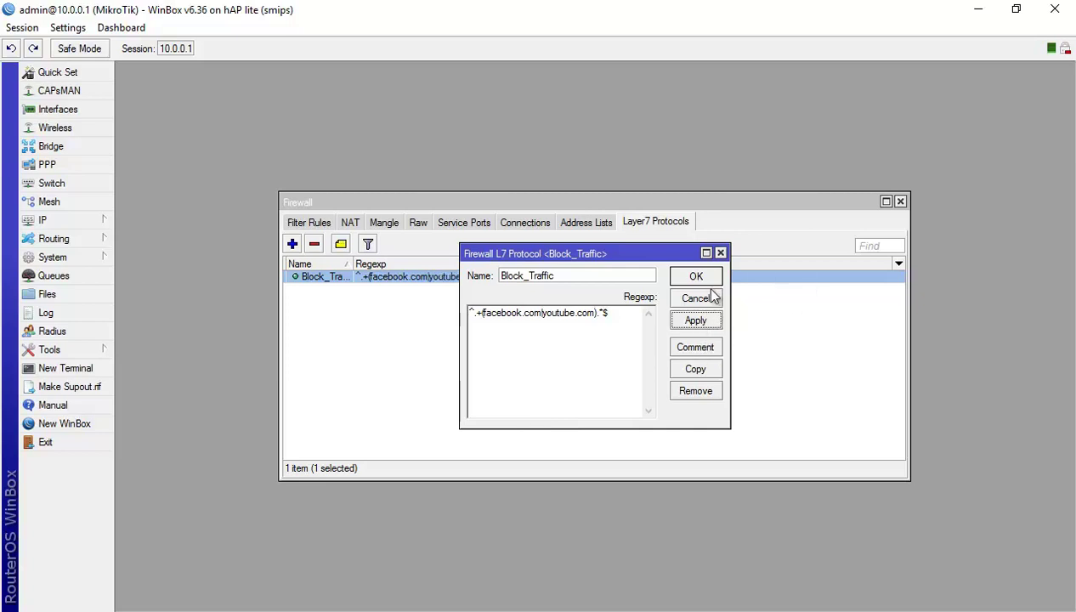
pyautogui.click(707, 277)
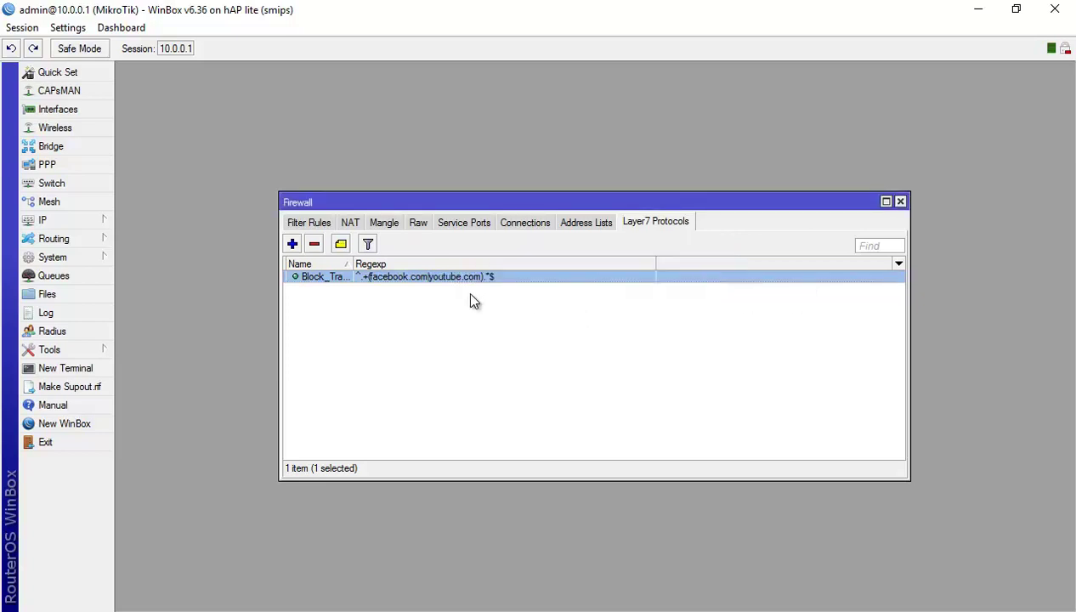
pyautogui.click(313, 221)
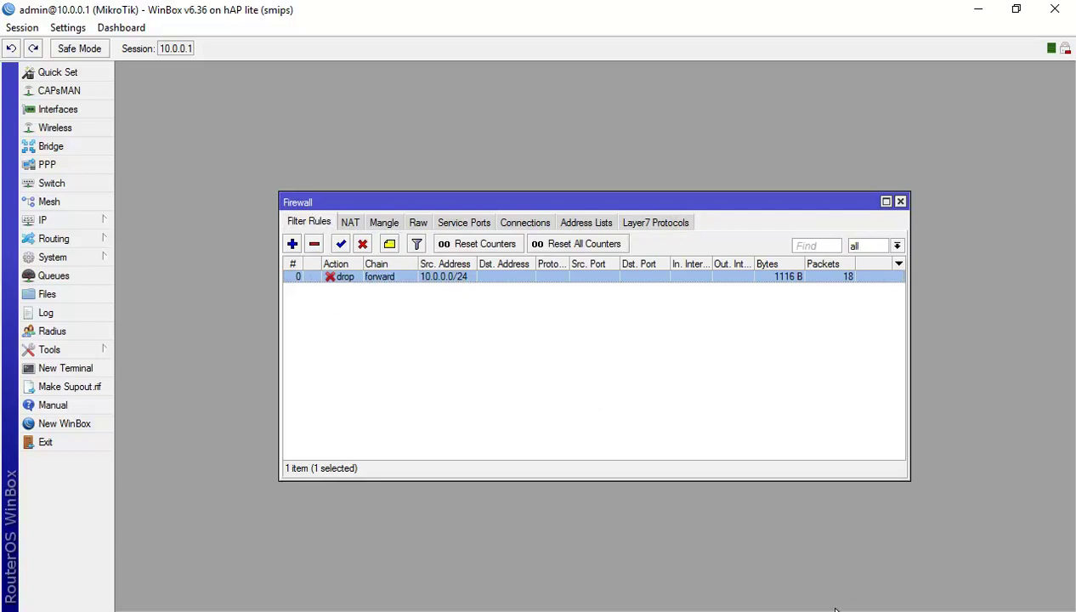
# Step: Close the open Edge window, and test youtube.com and Facebook in separate tabs of a new Edge window
pyautogui.rightClick(154, 608)
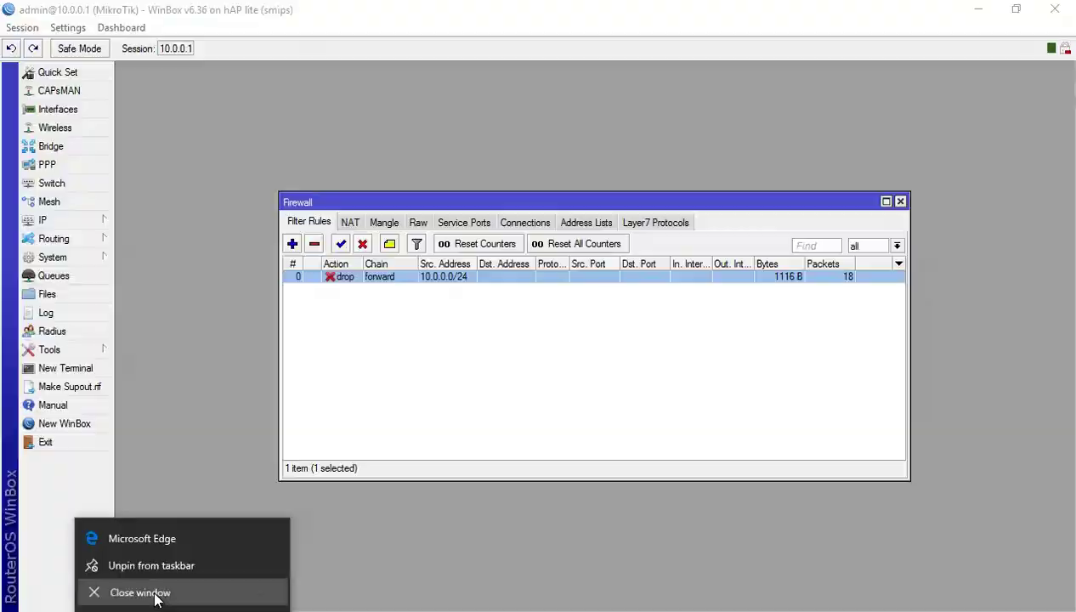
pyautogui.click(154, 595)
pyautogui.click(485, 345)
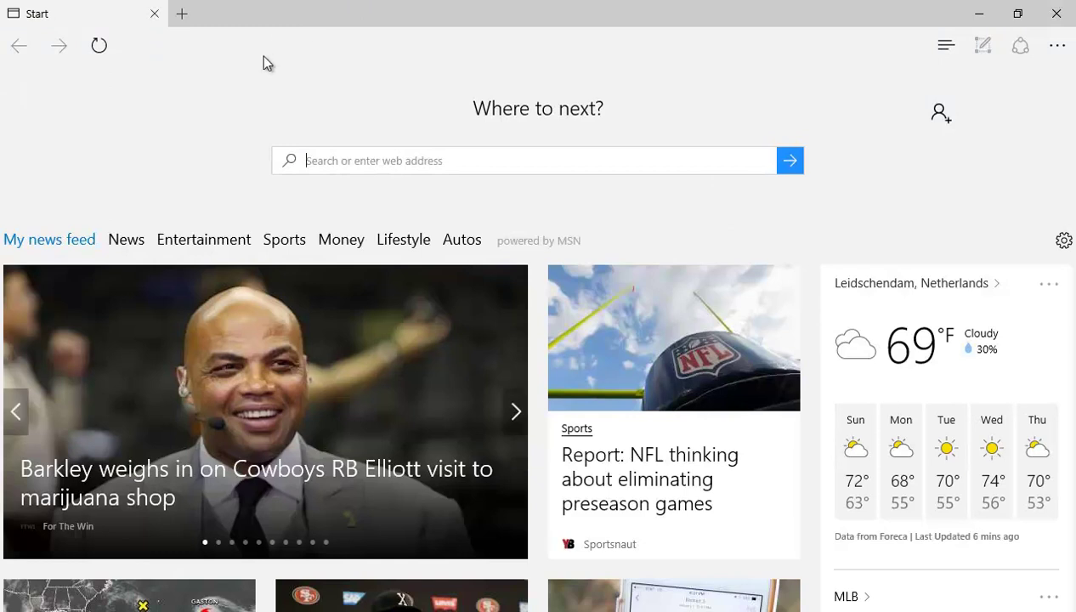
pyautogui.scroll(-2, 259, 51)
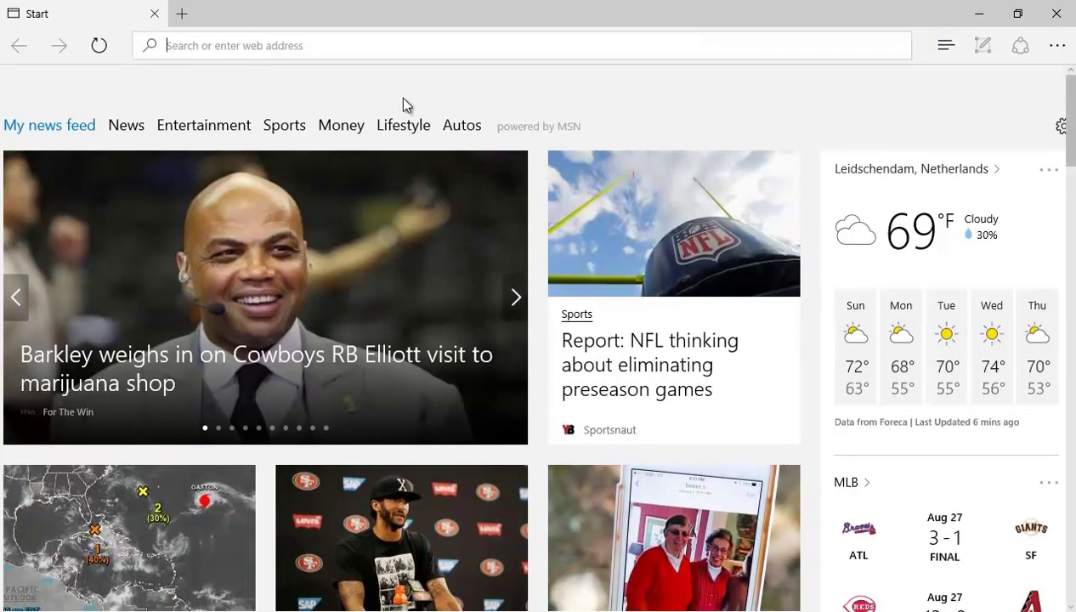
pyautogui.write('faceb')
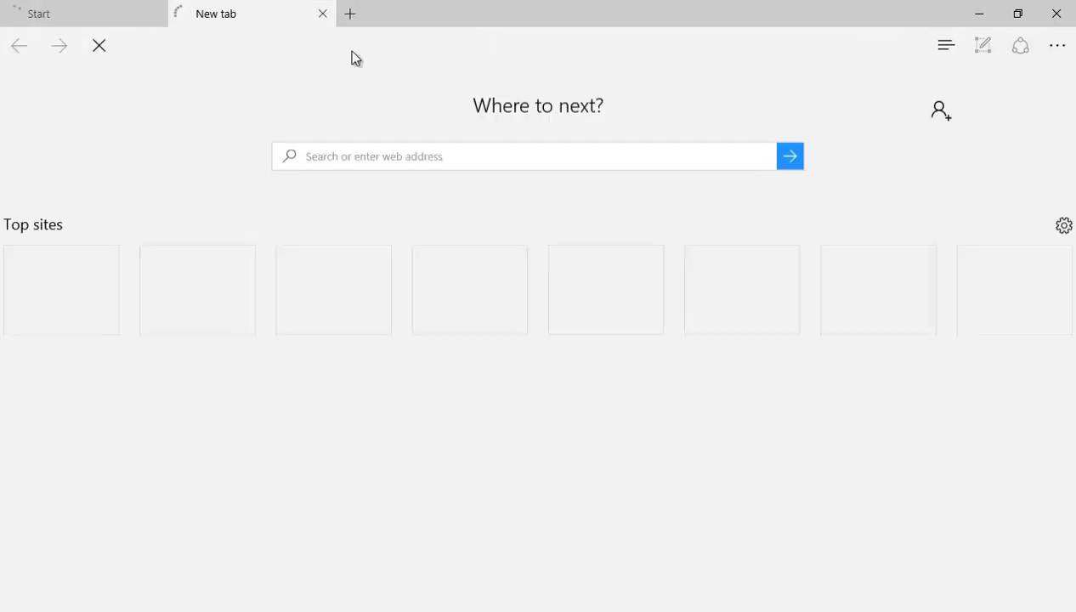
# Step: Load the LinkedIn and Hotmail .com sites in two more new tabs to test access to unblocked sites
pyautogui.hotkey('ctrl', 't')
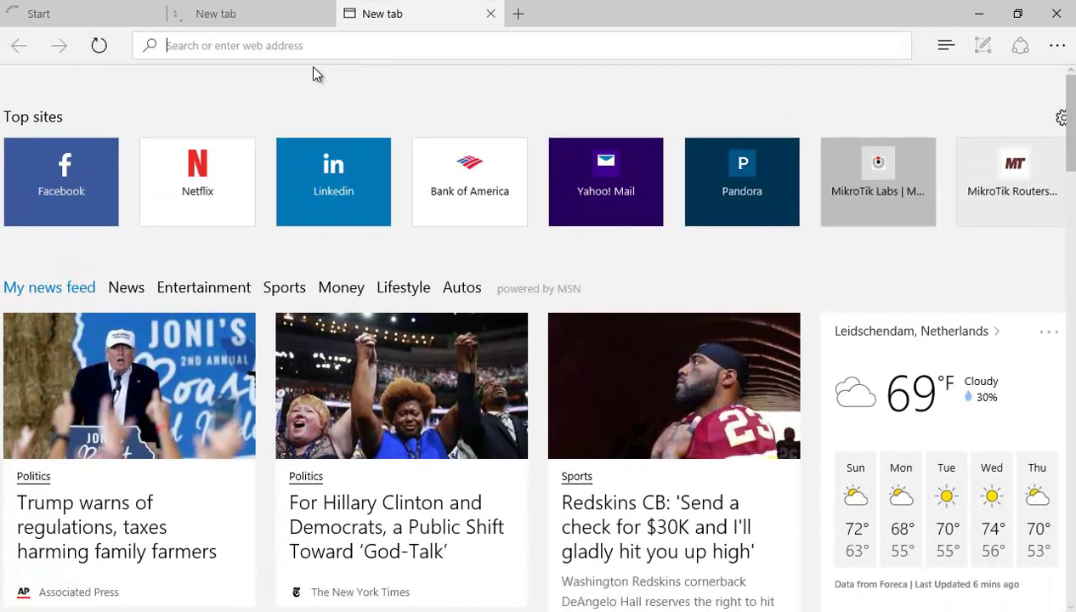
pyautogui.write('linkedin')
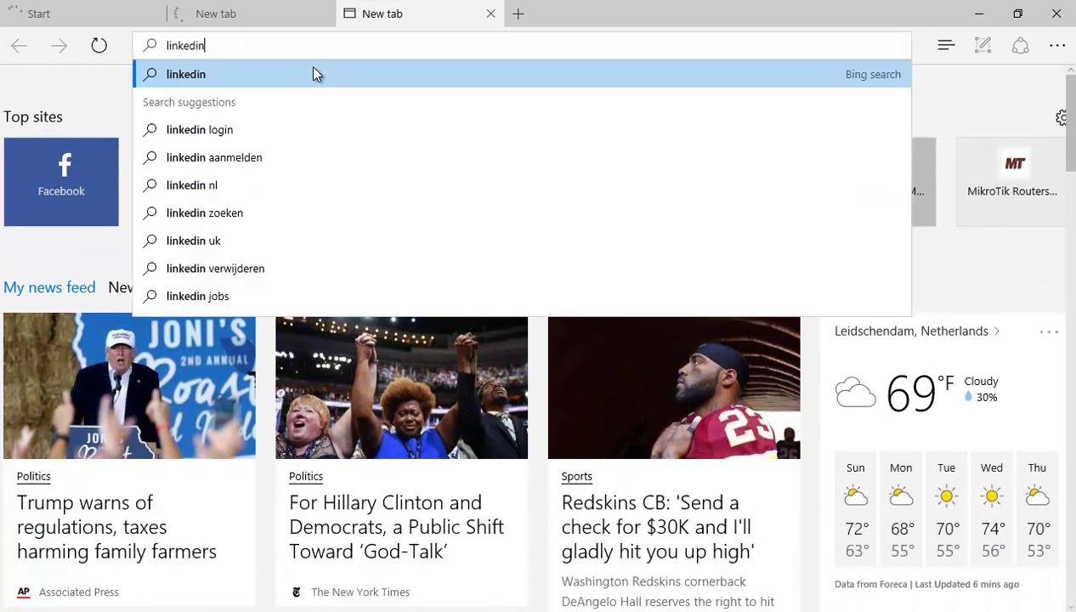
pyautogui.hotkey('ctrl', 'Return')
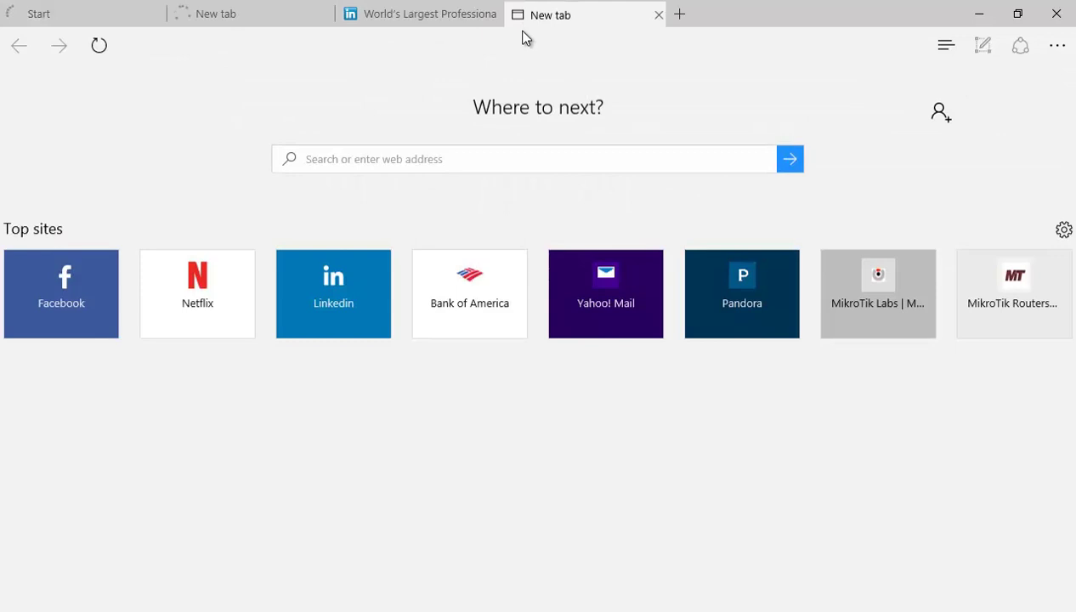
pyautogui.click(504, 45)
pyautogui.write('hotm')
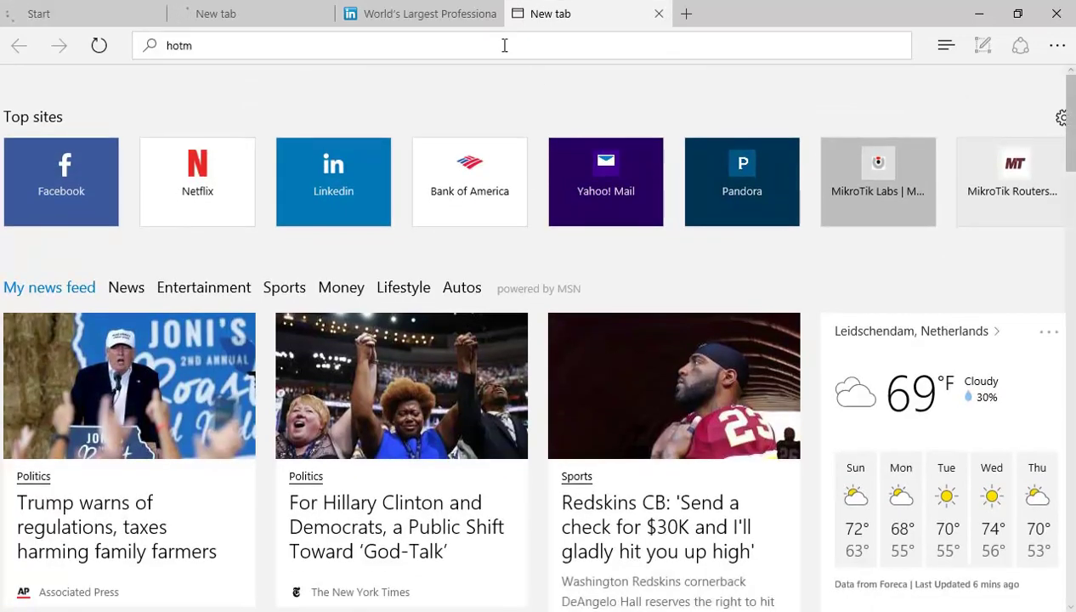
pyautogui.write('ail')
pyautogui.hotkey('ctrl', 'Return')
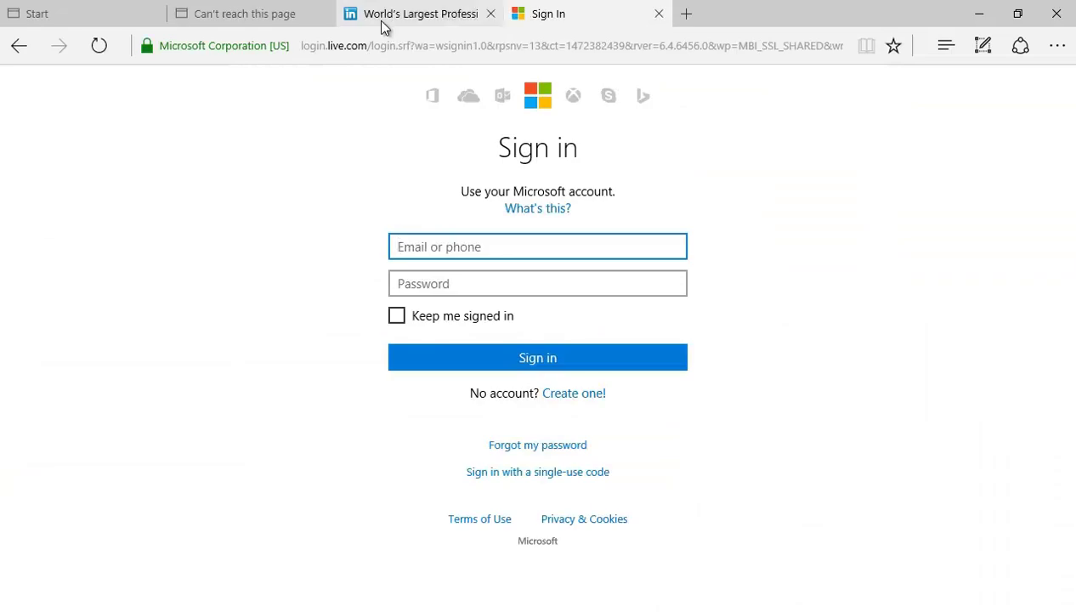
# Step: Compare the page results across the YouTube, Facebook and LinkedIn tabs
pyautogui.click(261, 11)
pyautogui.click(51, 14)
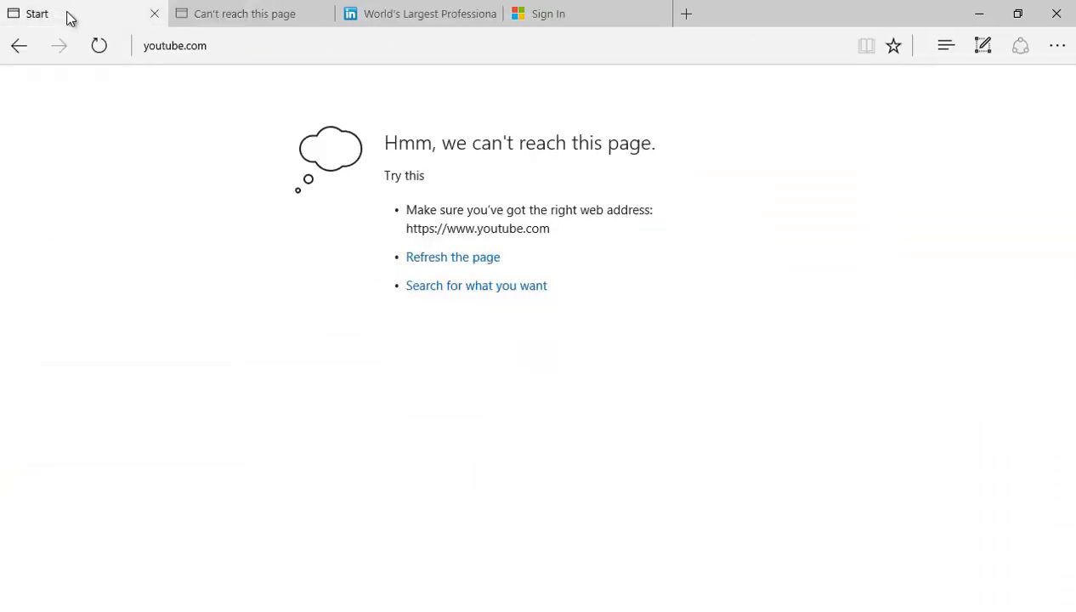
pyautogui.click(273, 15)
pyautogui.click(408, 16)
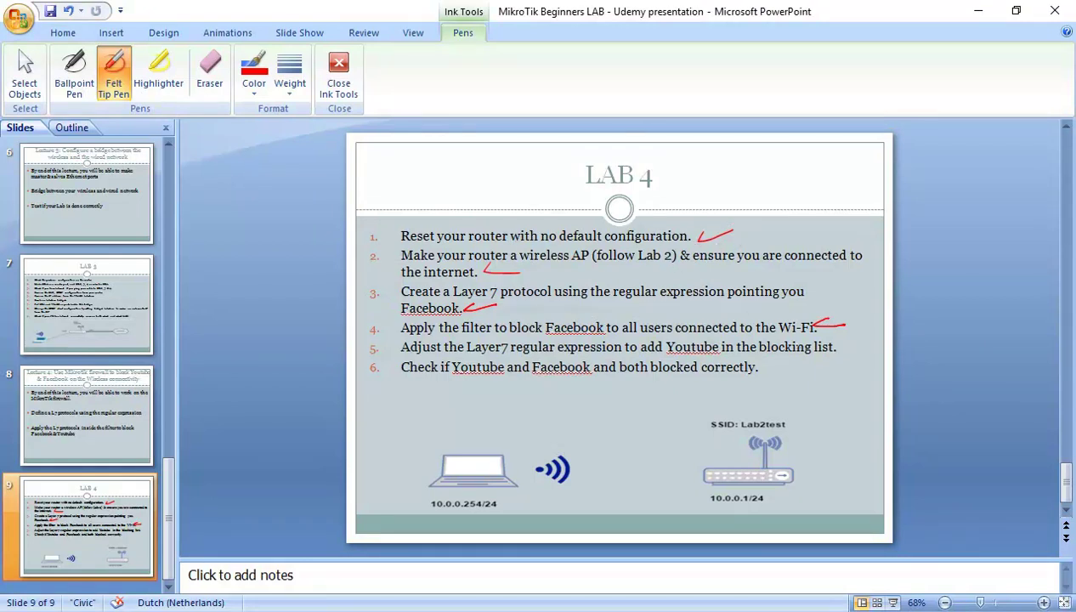
# Step: In the PowerPoint presentation, draw red felt-tip check marks beside items 5 and 6 of the LAB 4 slide
pyautogui.moveTo(847, 341)
pyautogui.mouseDown()
pyautogui.moveTo(838, 345)
pyautogui.moveTo(880, 336)
pyautogui.mouseUp()
pyautogui.moveTo(770, 363); pyautogui.dragTo(801, 370)
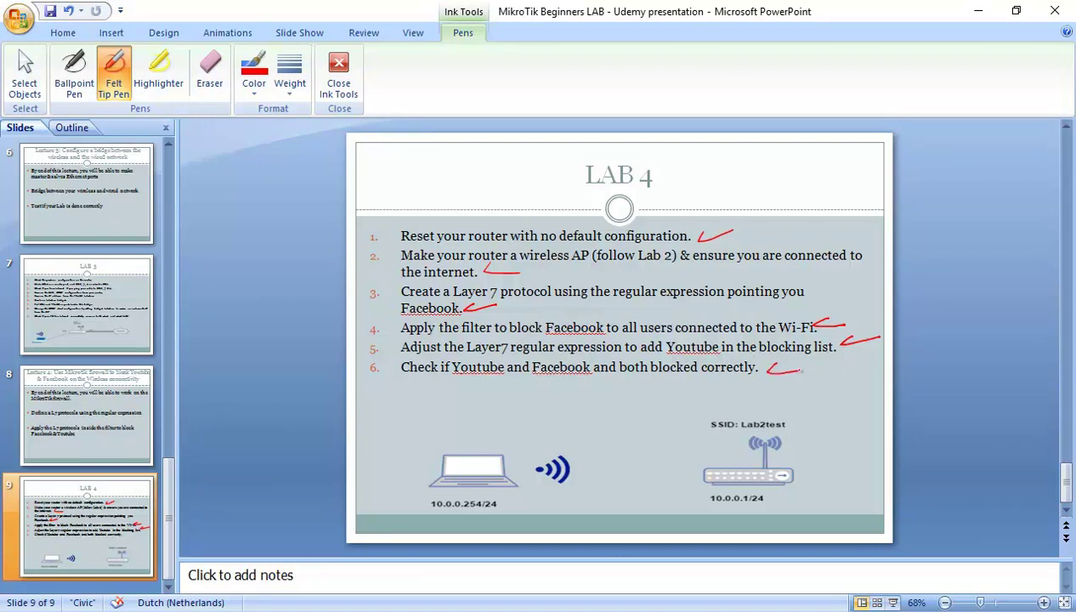